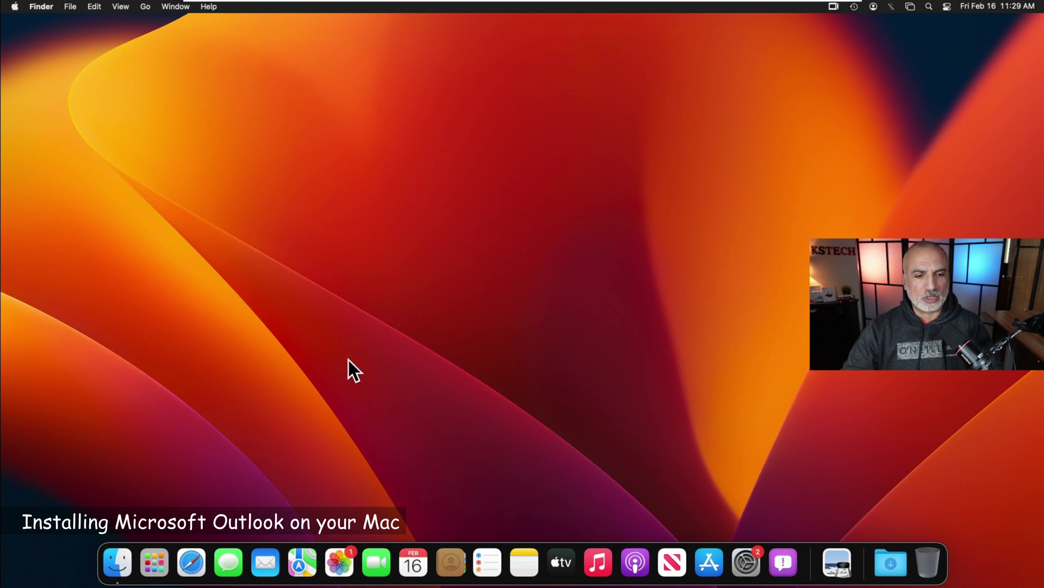
- Search the App Store for 'outlook', install Microsoft Outlook, then close the store
click(700, 550)
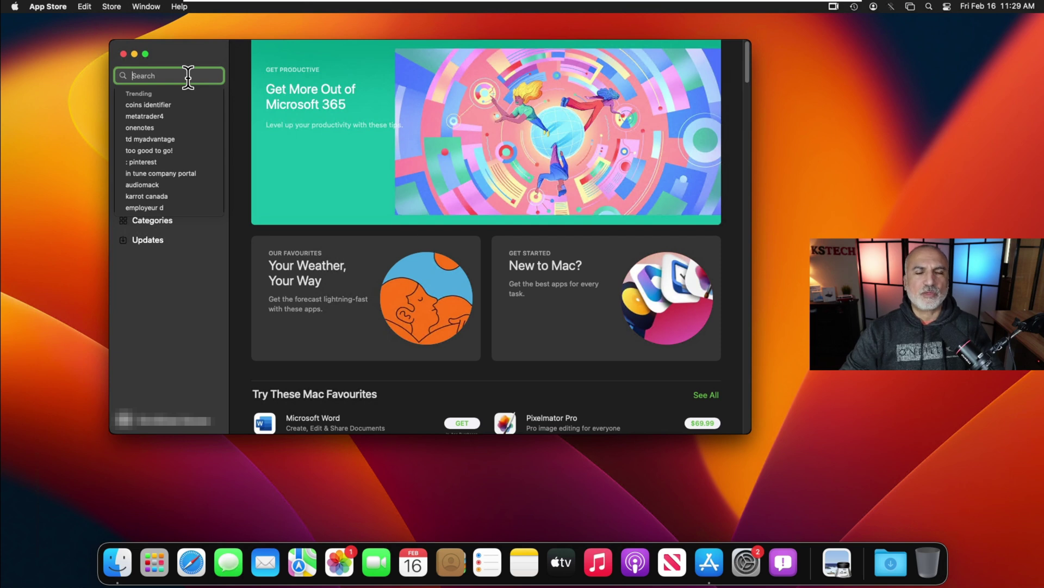
text(outlook)
click(153, 94)
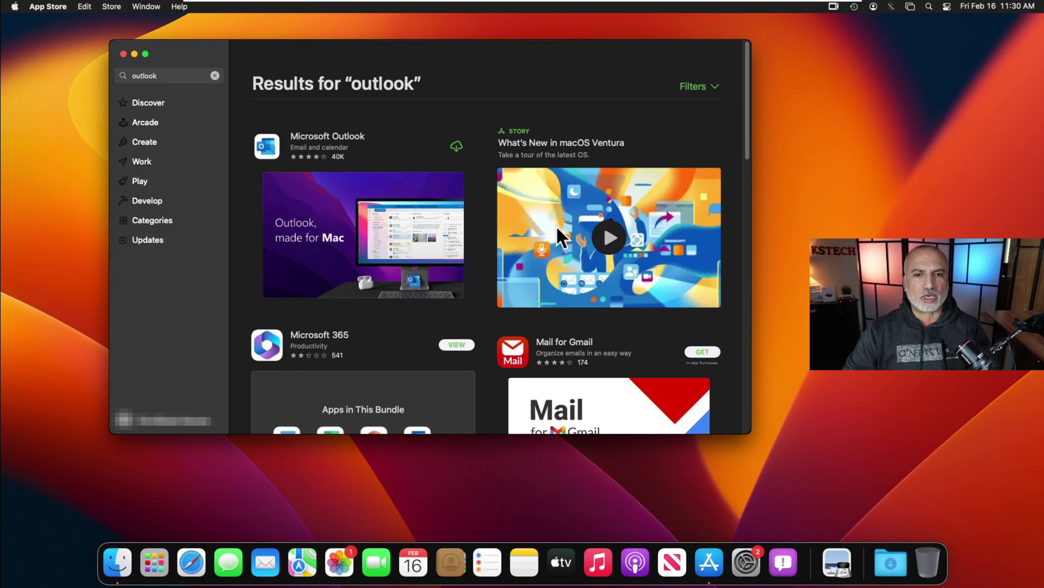
click(457, 147)
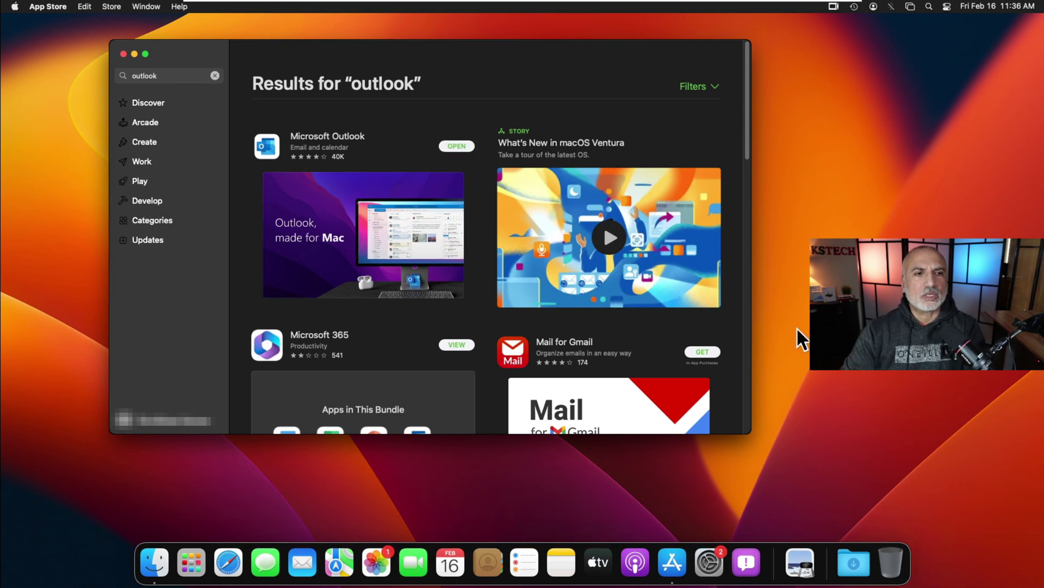
click(124, 54)
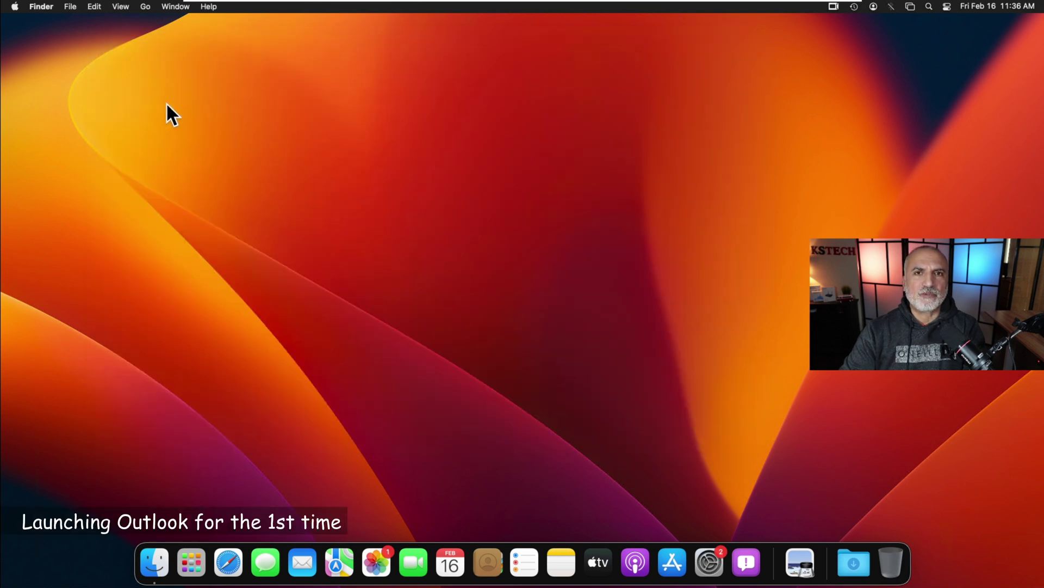
- Launch Microsoft Outlook from Finder's Applications folder
click(154, 569)
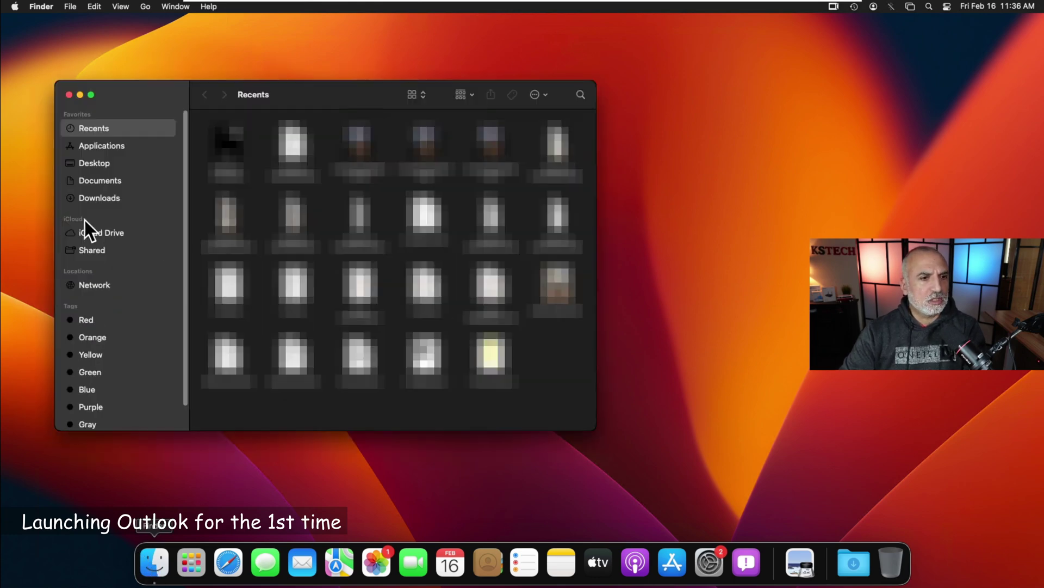
click(101, 146)
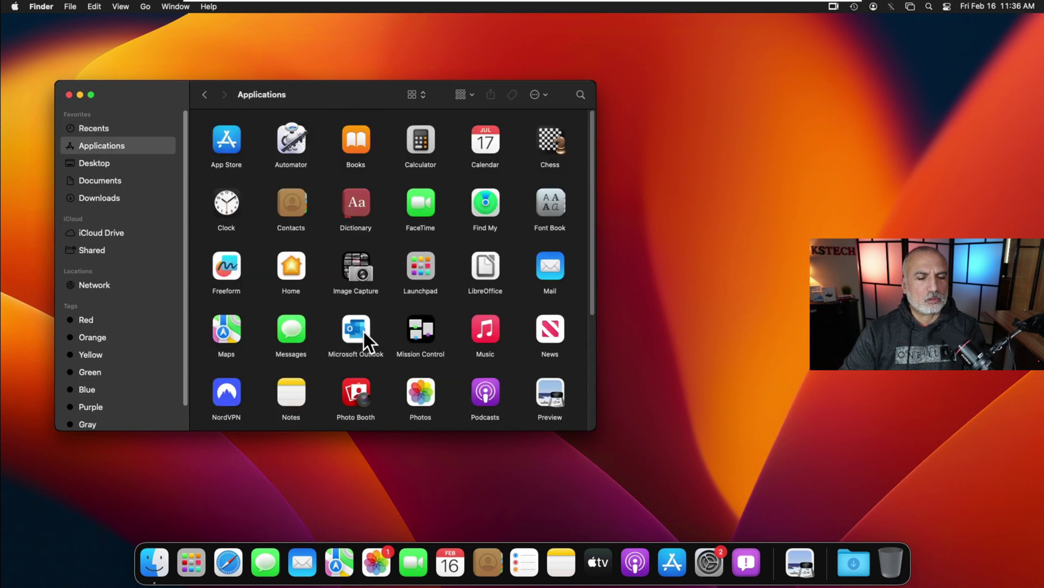
double_click(357, 324)
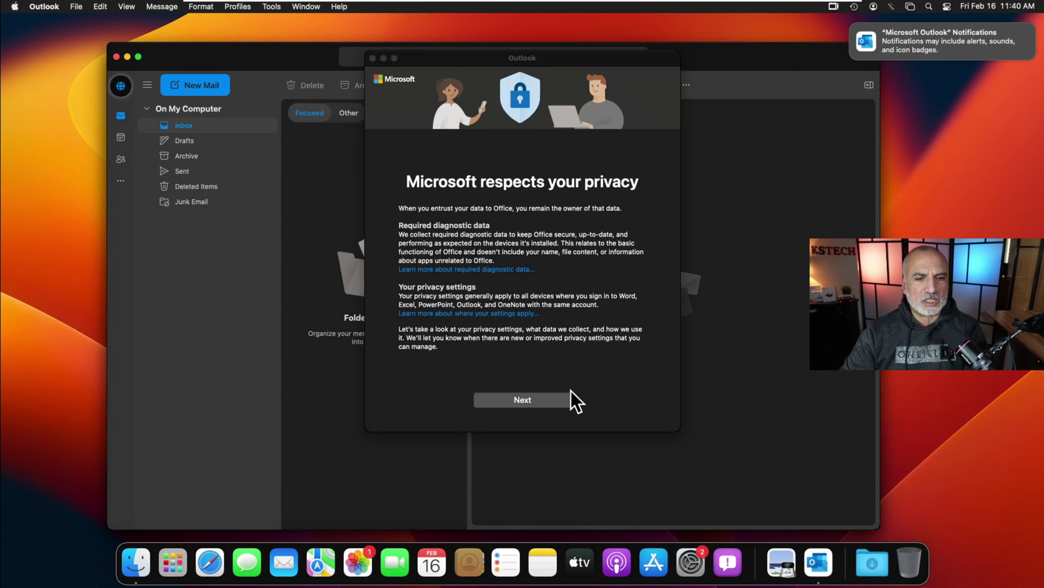
- Get past the privacy notice, choosing 'No, don't send optional data'
click(527, 402)
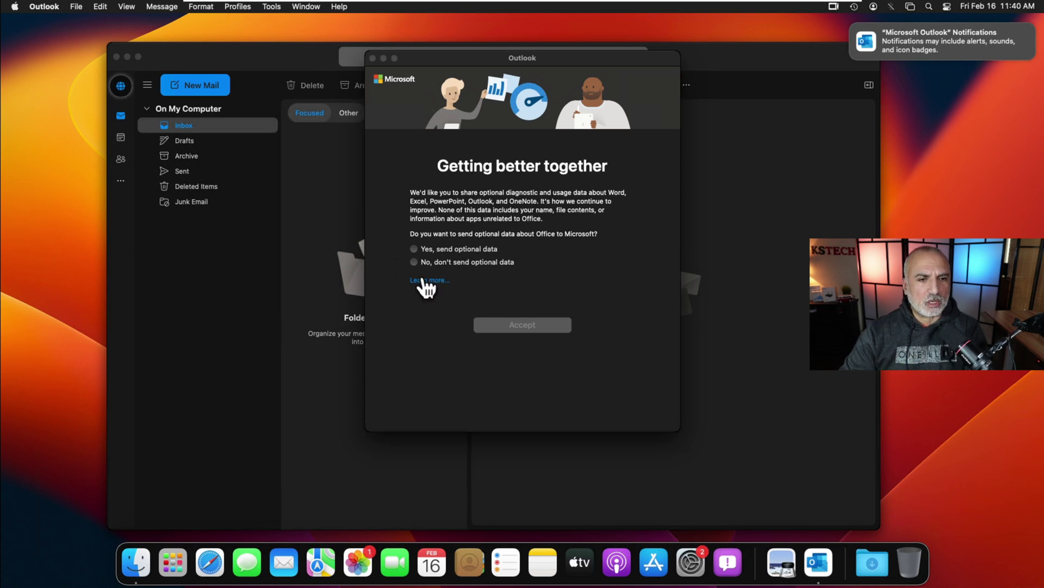
click(475, 265)
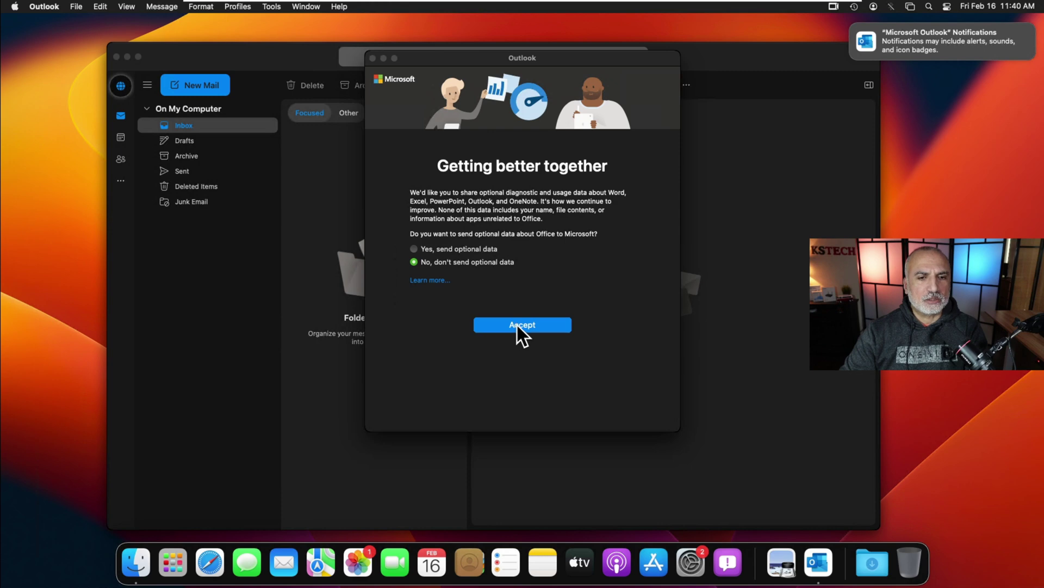
click(518, 325)
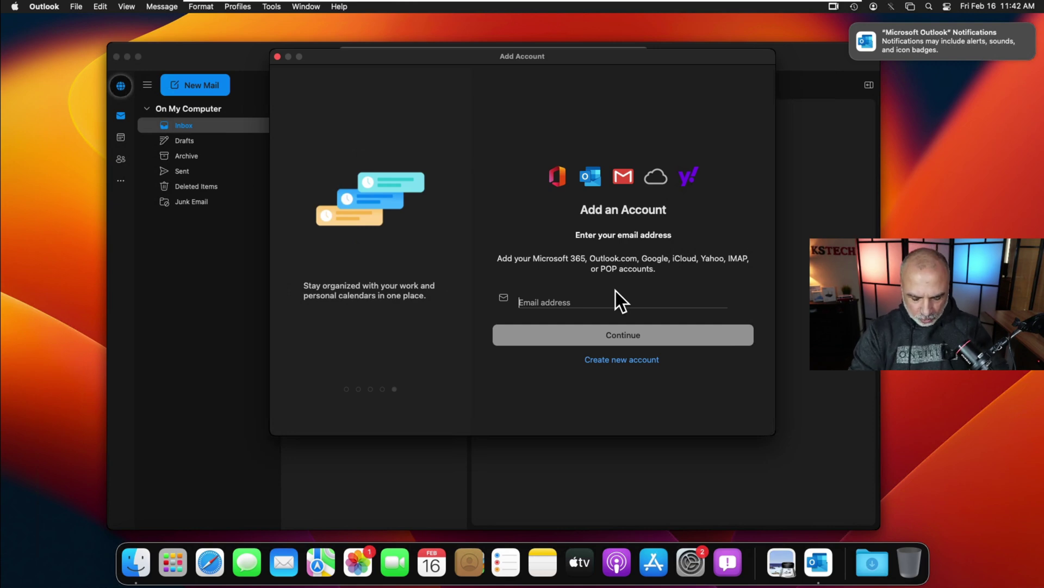
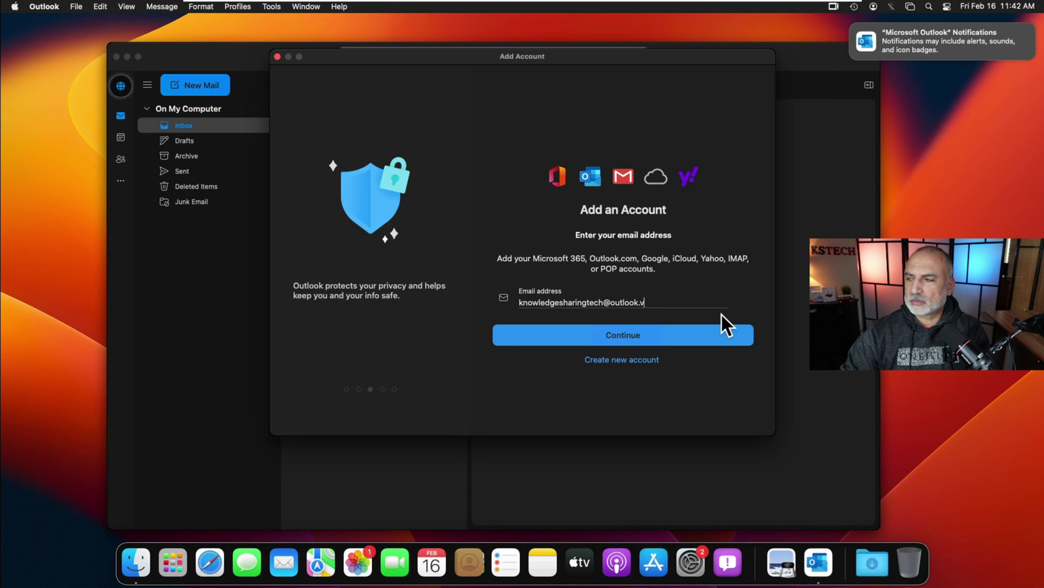
- Sign in with the Outlook.com account's e-mail address and password
click(623, 335)
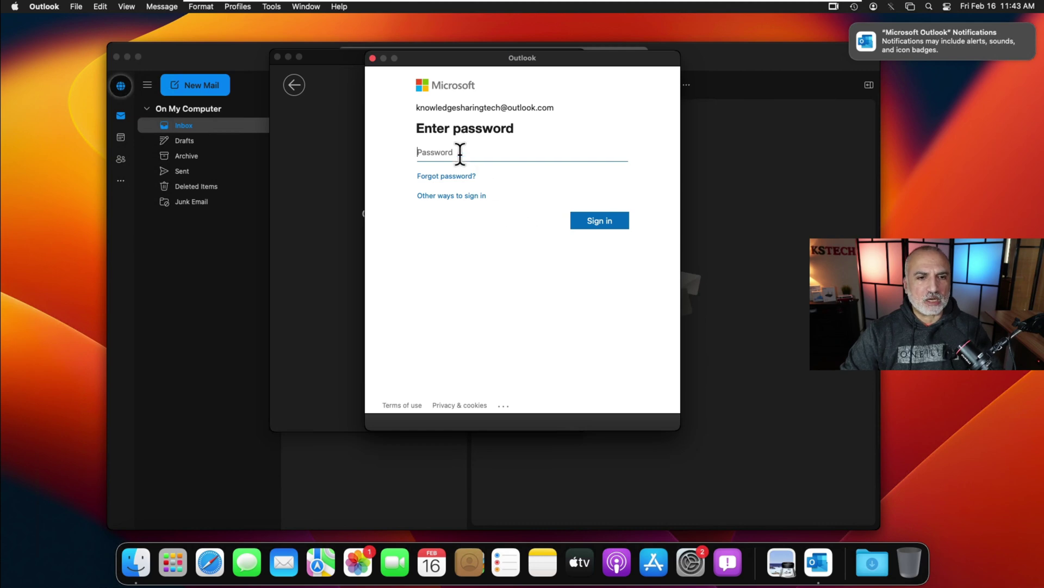
text(*********)
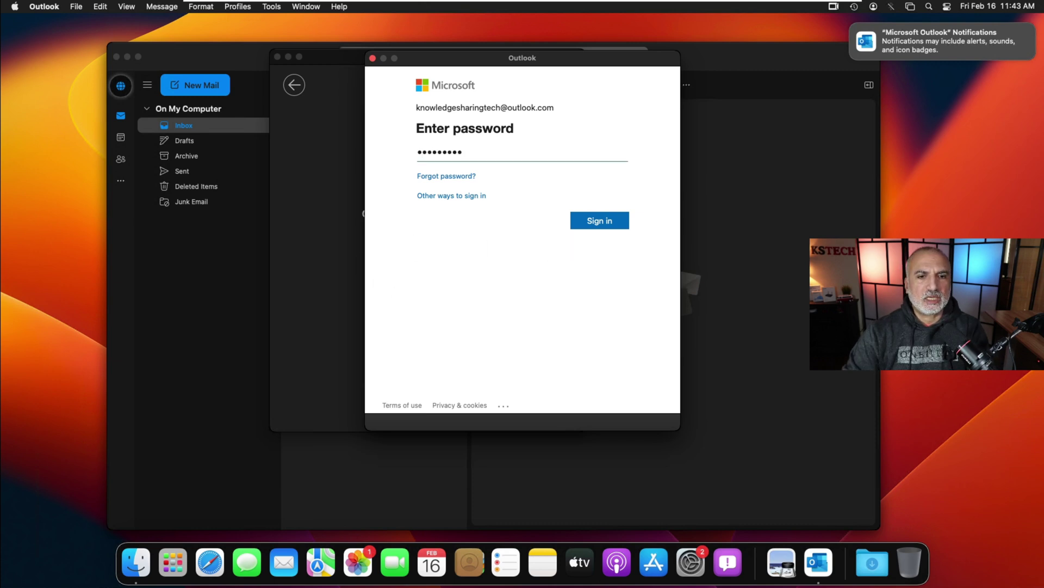
click(595, 231)
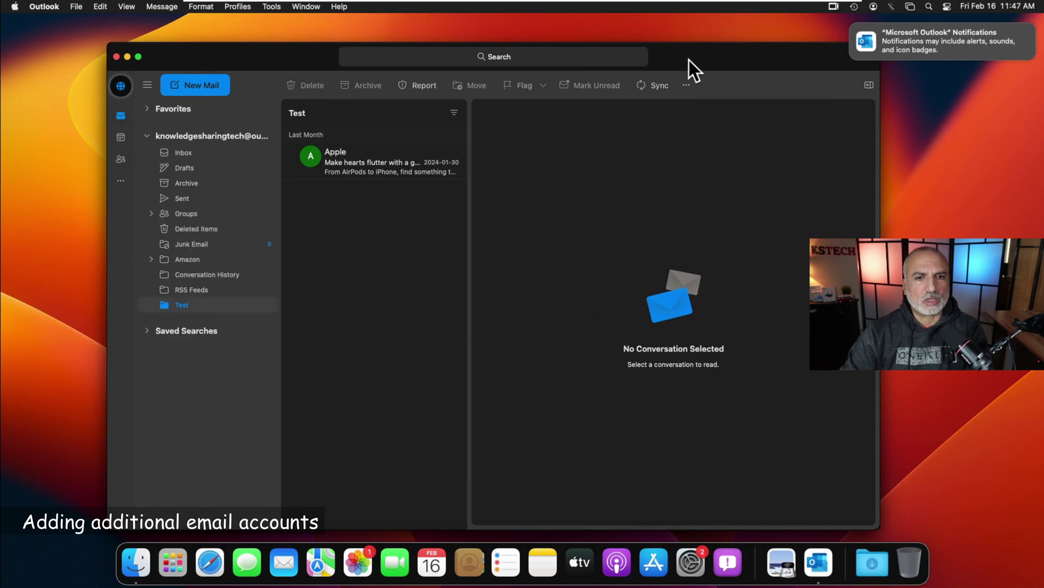
click(51, 11)
click(54, 70)
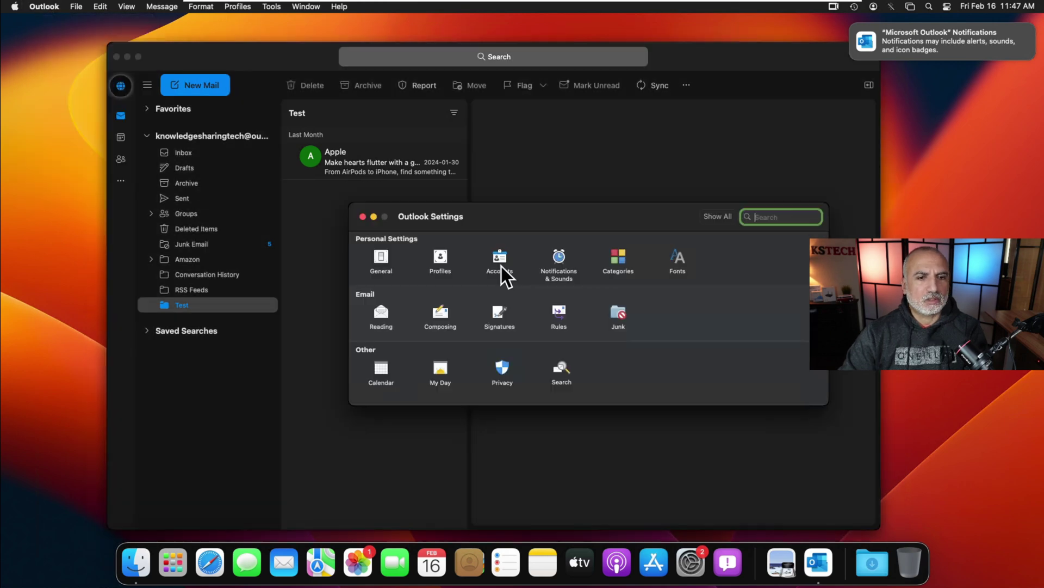
click(500, 260)
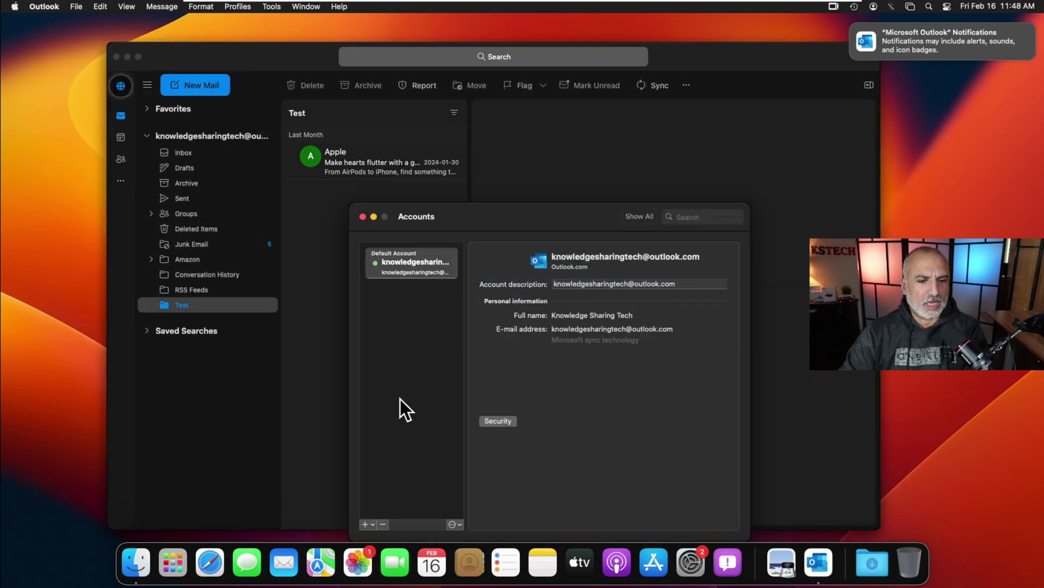
click(365, 523)
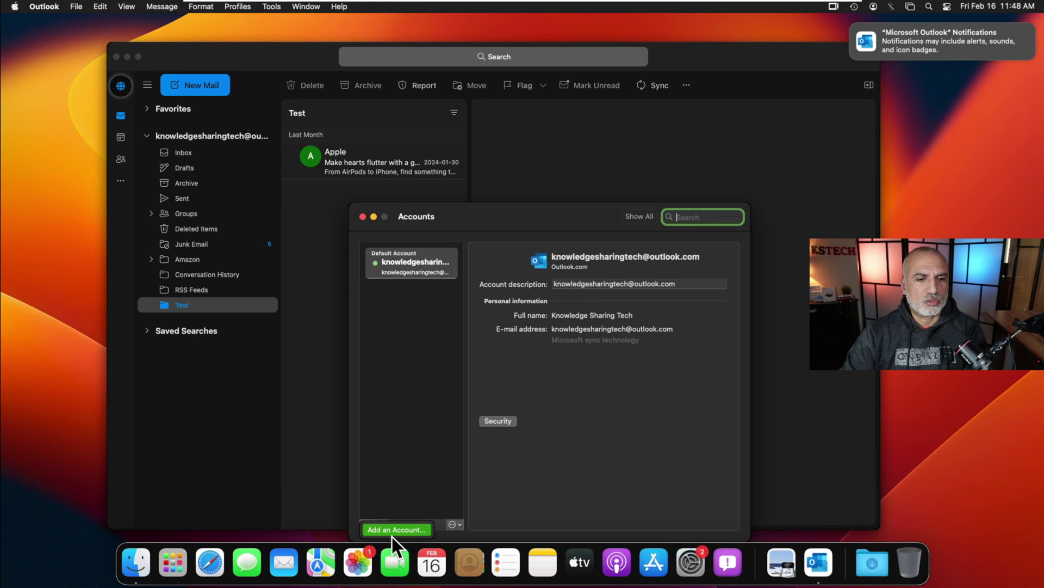
click(390, 533)
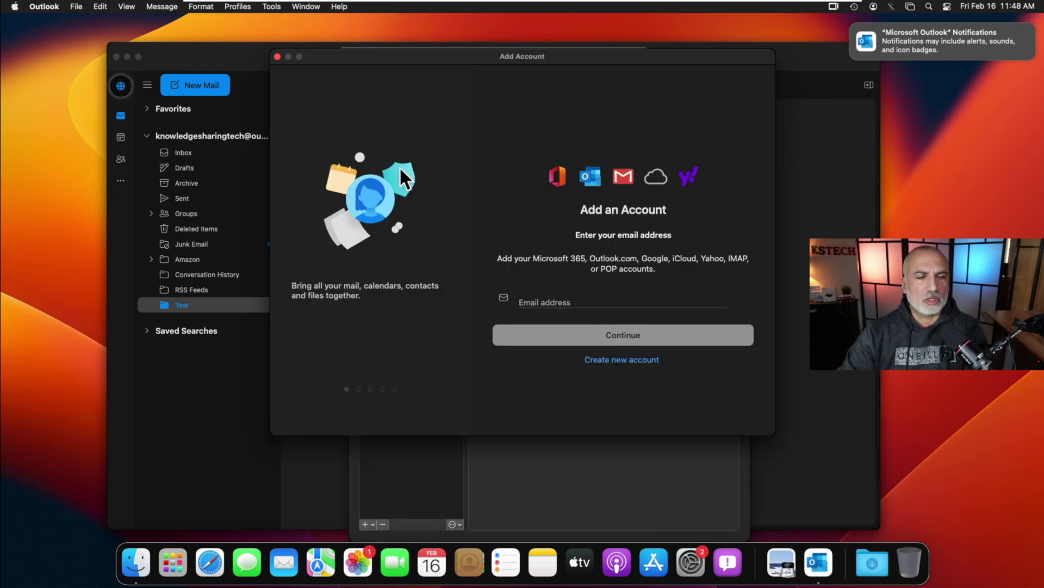
click(277, 57)
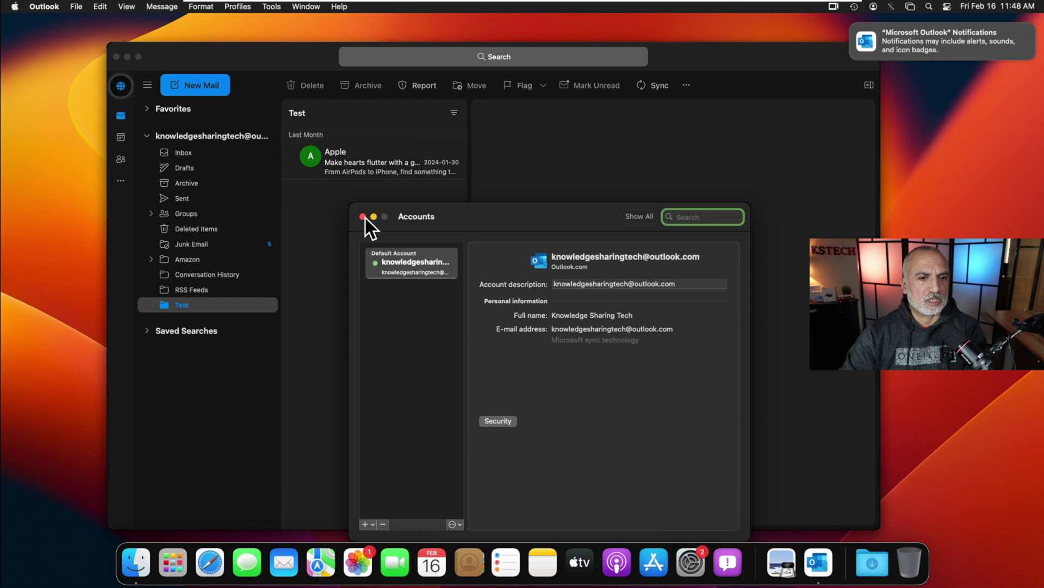
click(364, 217)
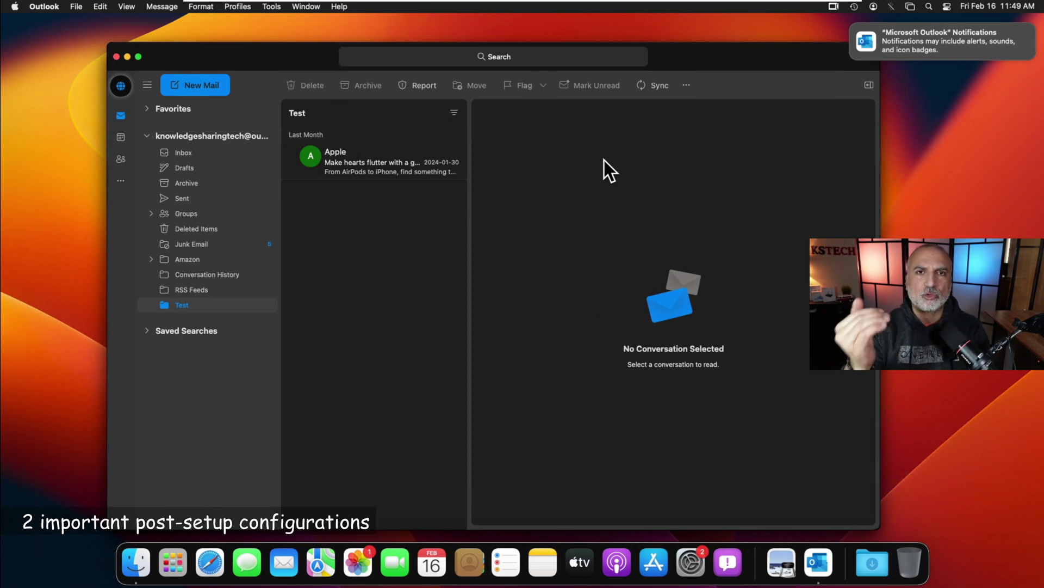
- Pin Outlook to the Dock with Options > Keep in Dock on its Dock icon
right_click(822, 557)
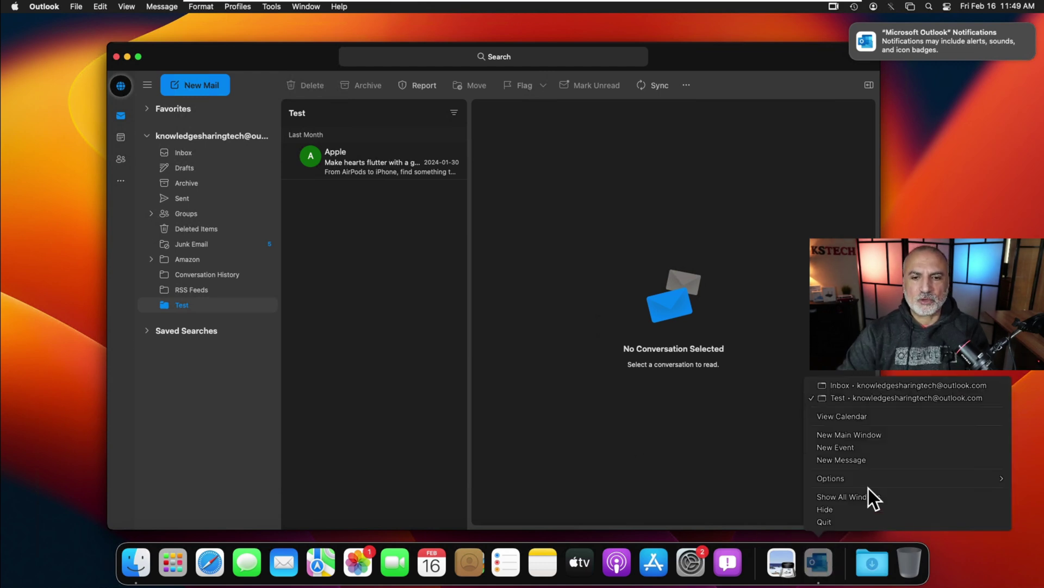
mouse_move(846, 479)
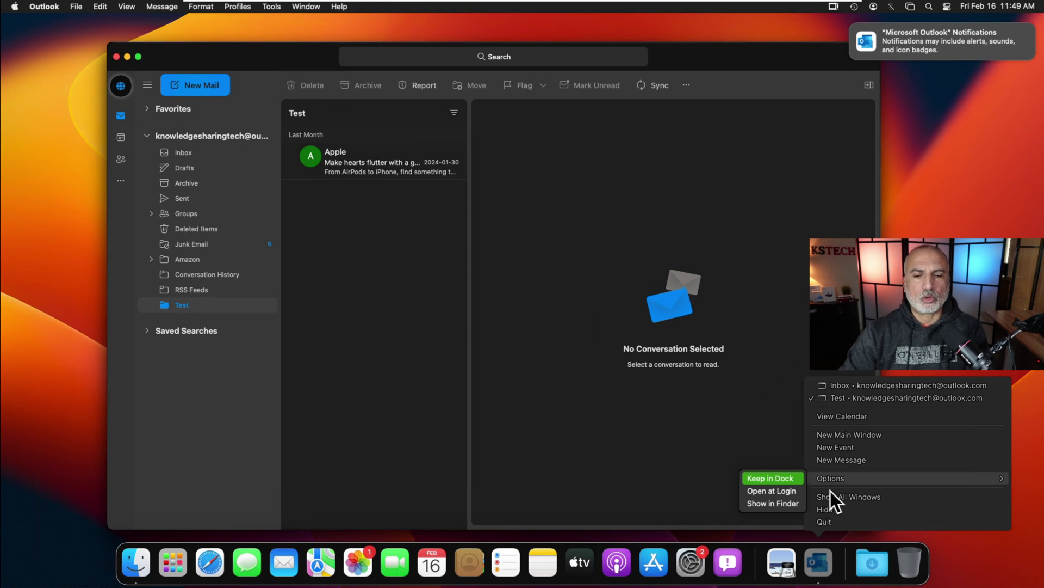
click(838, 569)
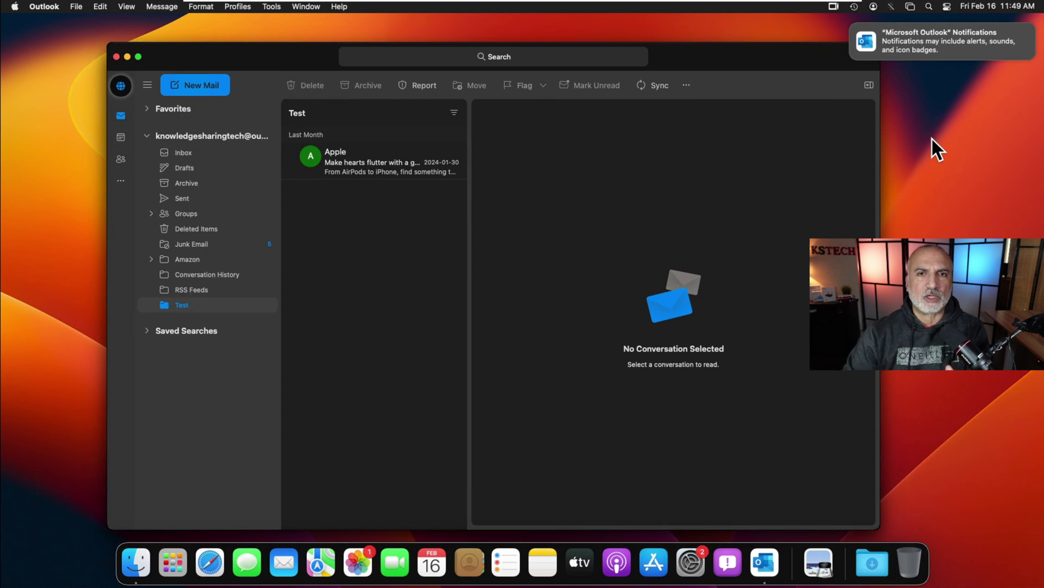
click(691, 566)
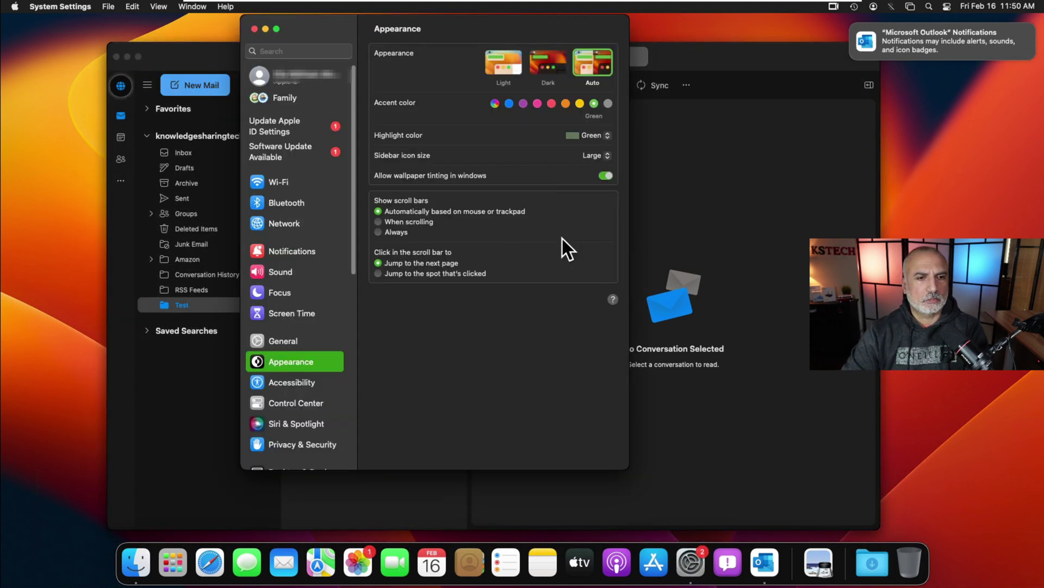
click(294, 253)
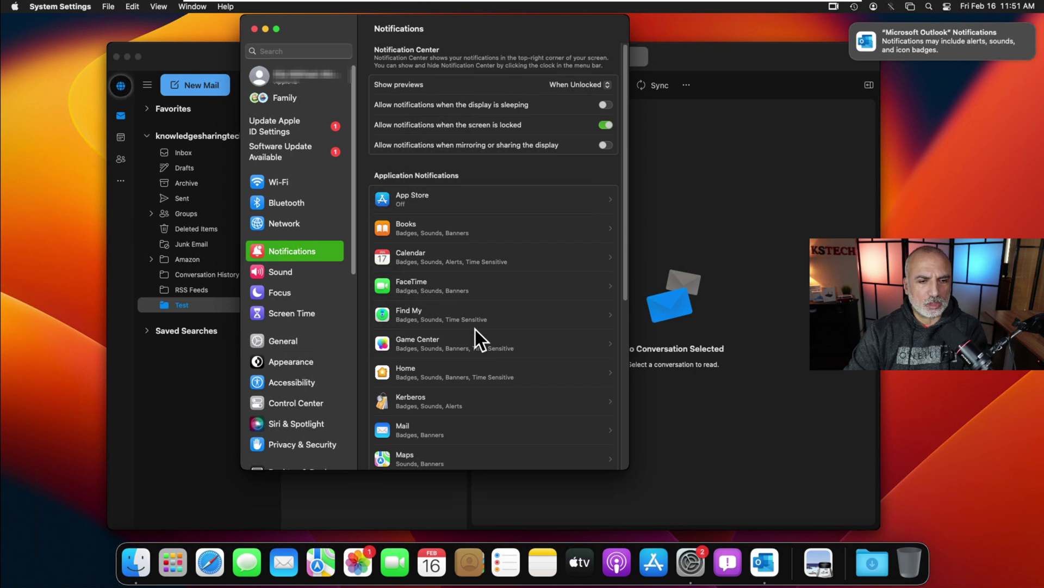
scroll(476, 328, down, 10)
click(427, 240)
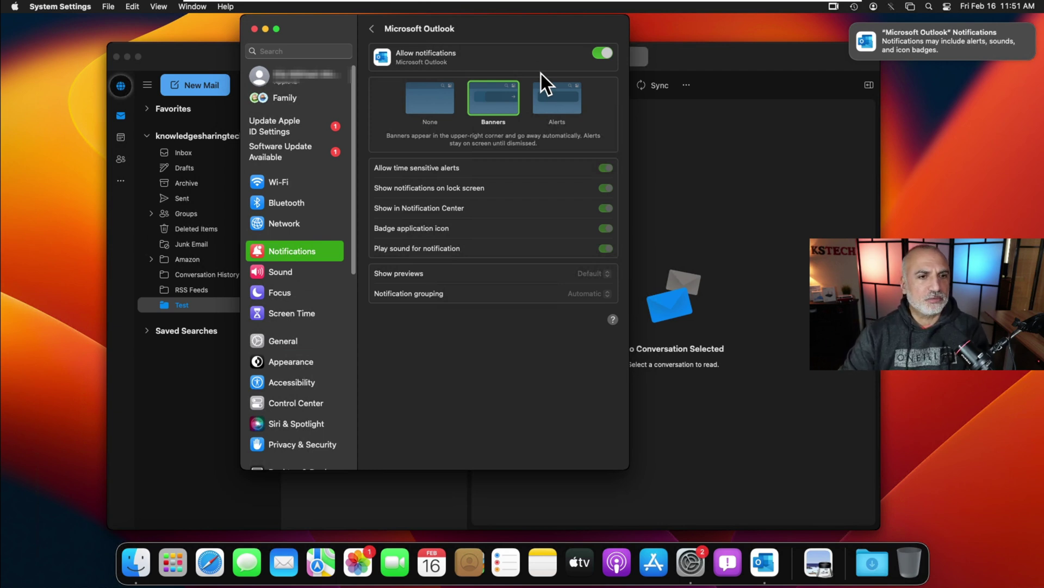
click(254, 30)
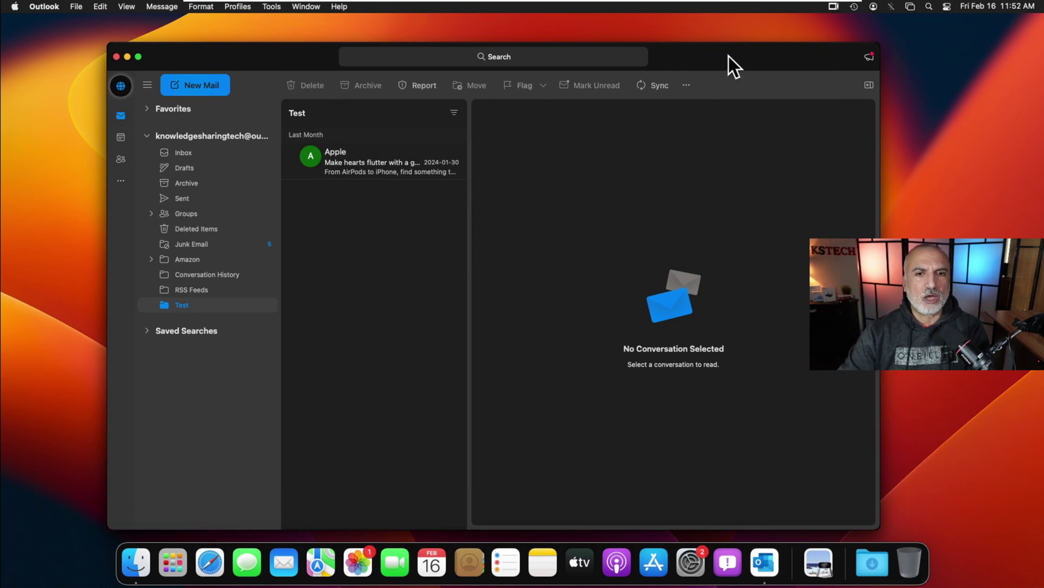
- Write 'Thank you,' plus the user's name on a new line into the Standard signature and save it
click(45, 7)
click(49, 74)
click(500, 325)
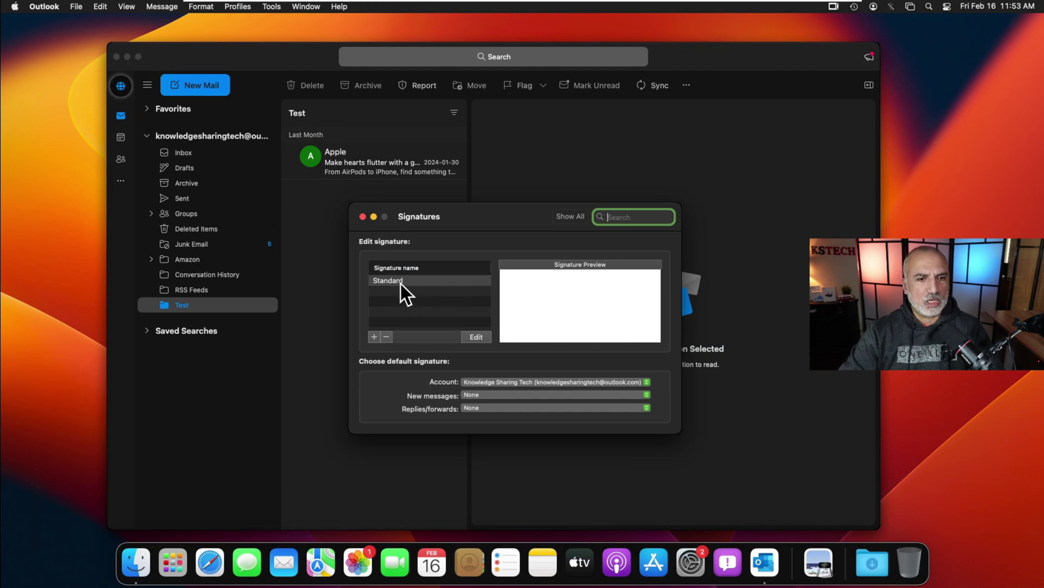
key(Tab)
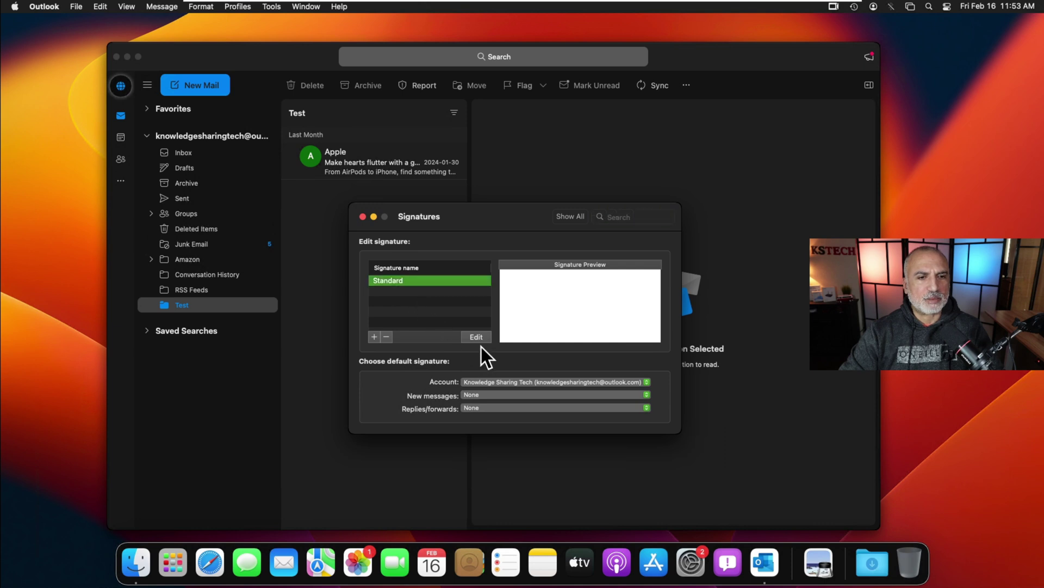
click(476, 338)
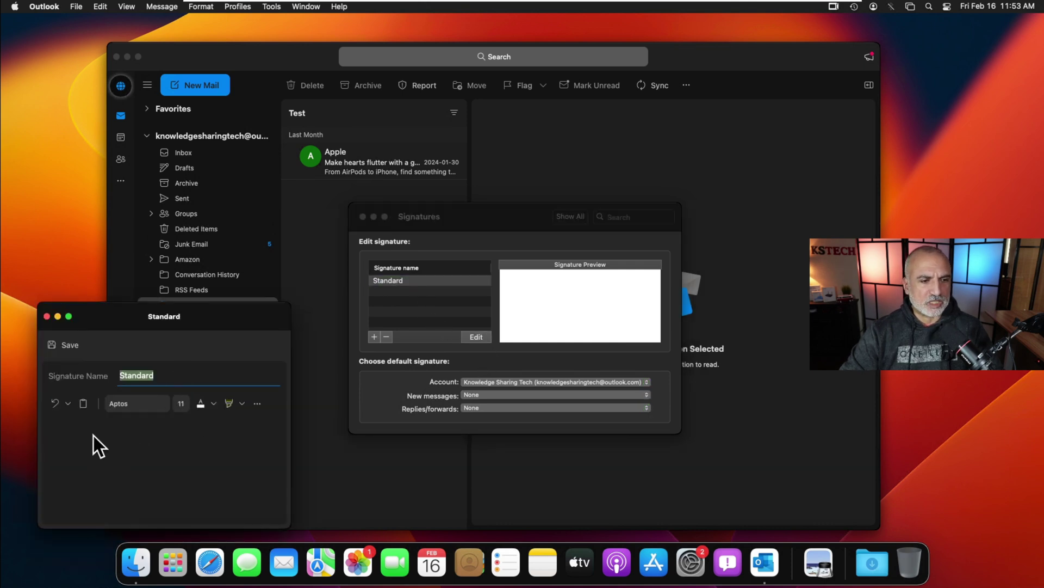
click(70, 437)
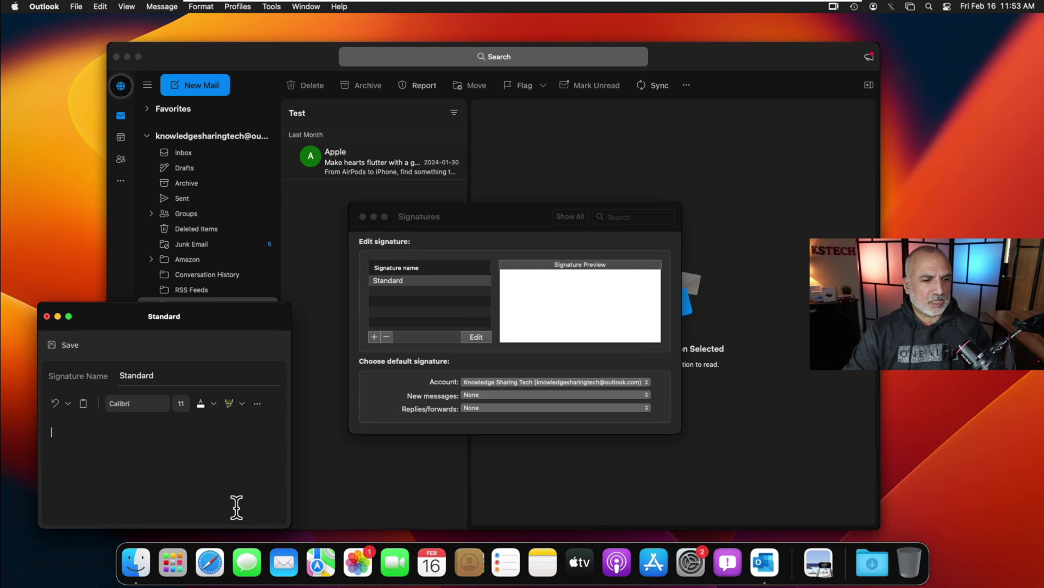
text(Thank you,)
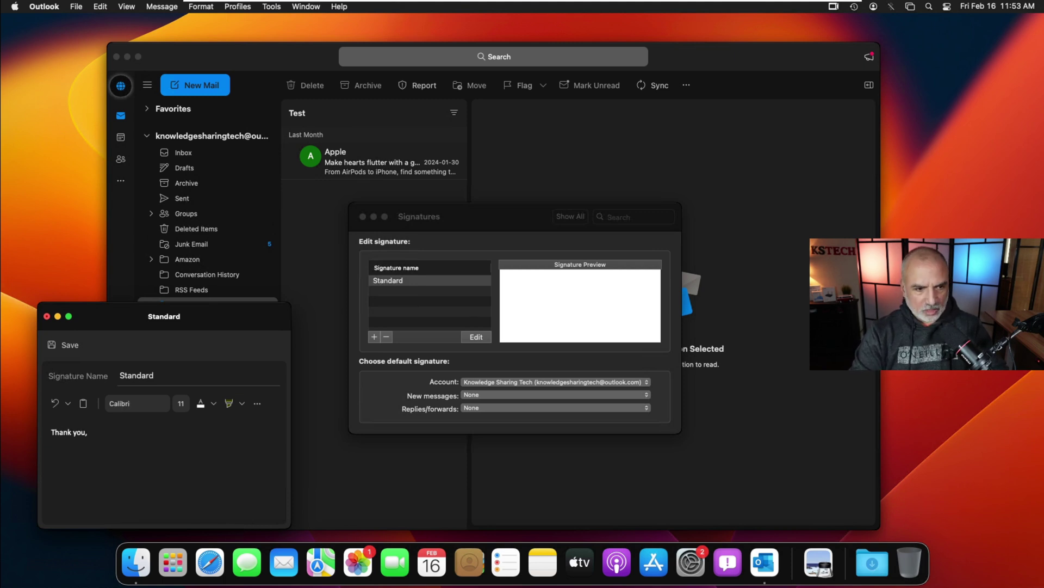
key(Return)
text(Eloy)
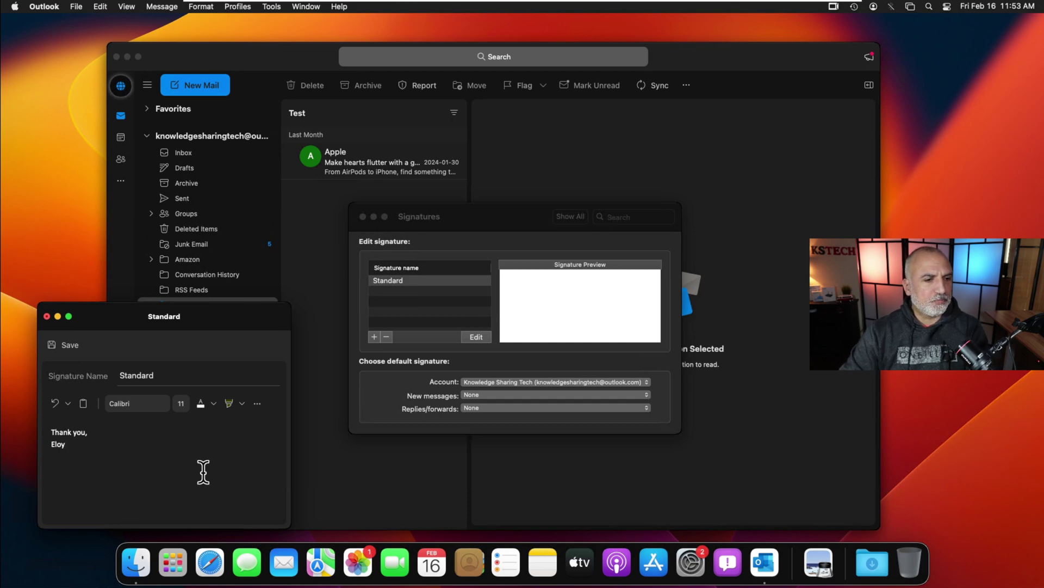
click(62, 344)
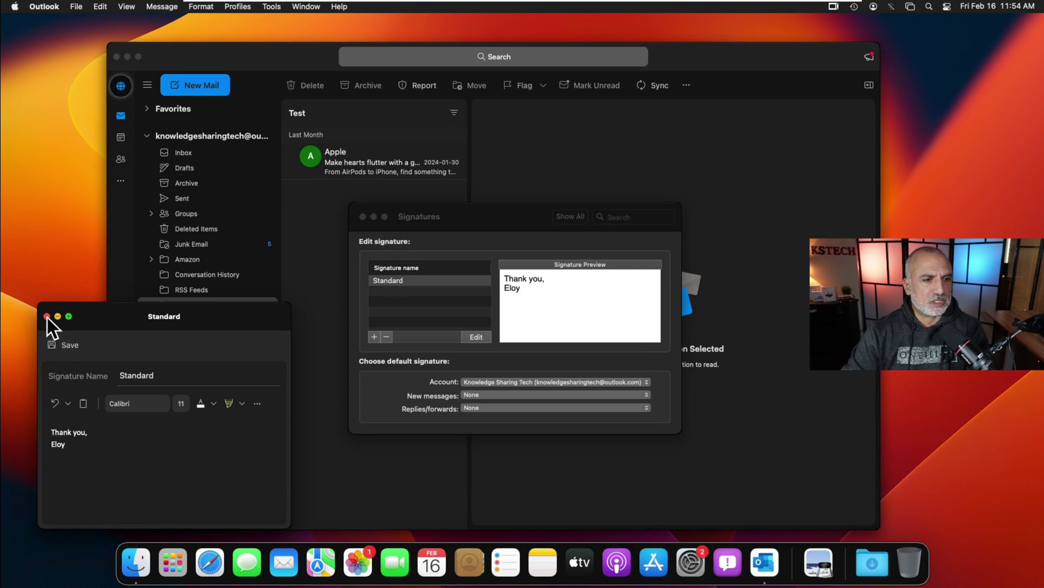
click(47, 317)
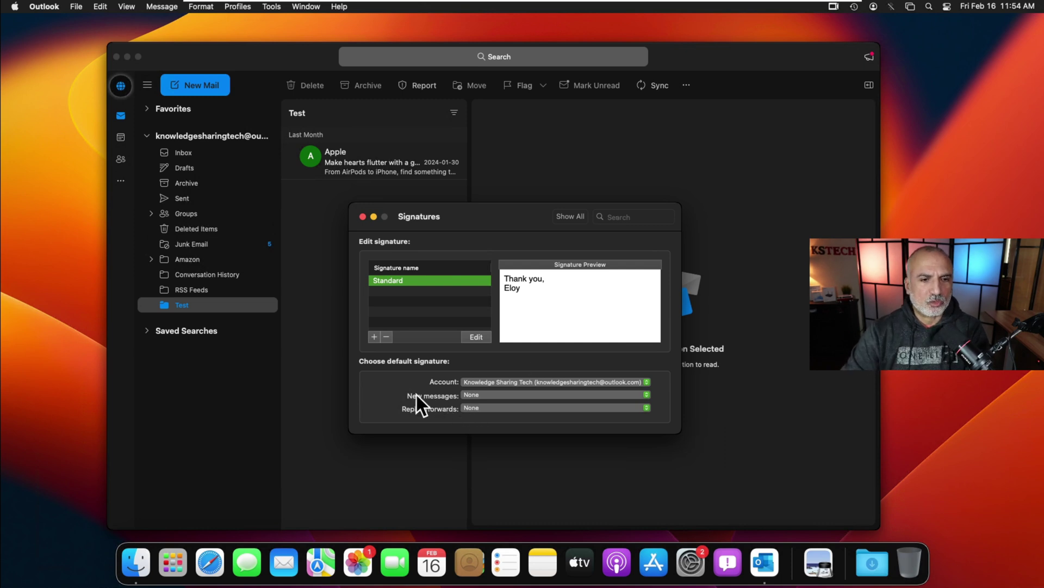
- Make Standard the default signature for new messages and for replies/forwards
click(487, 396)
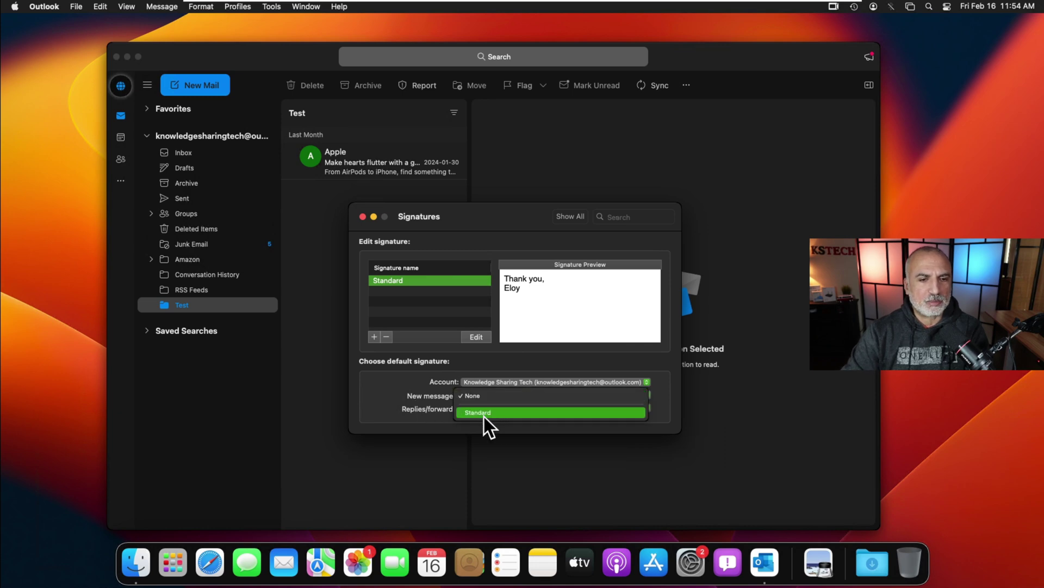
click(486, 415)
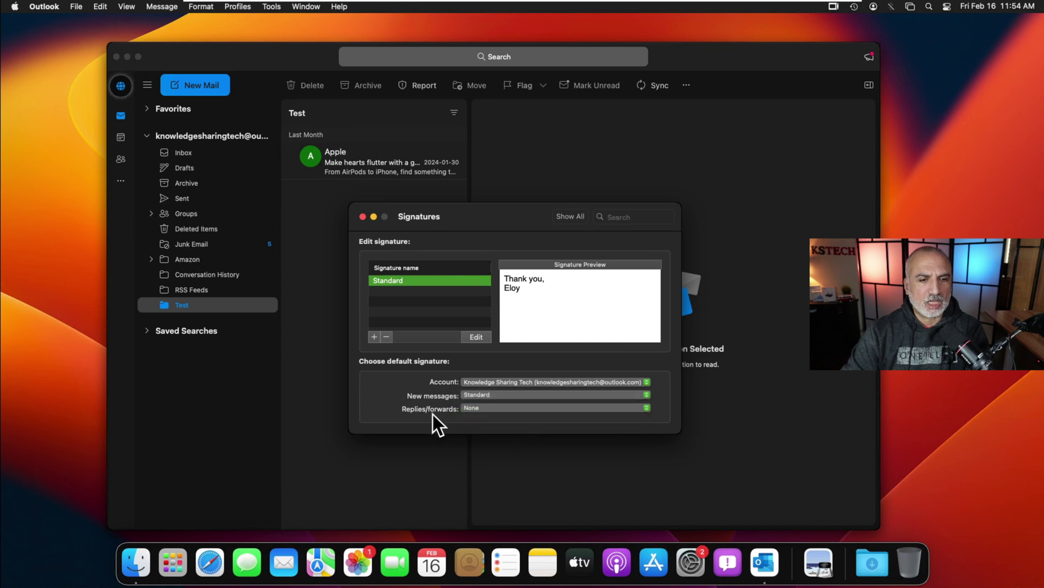
click(491, 410)
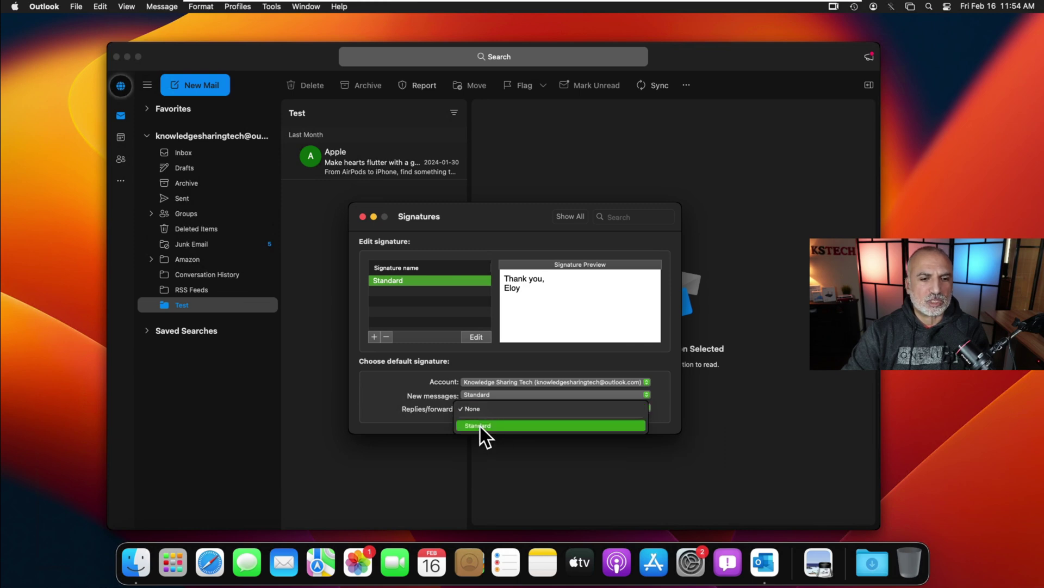
click(483, 426)
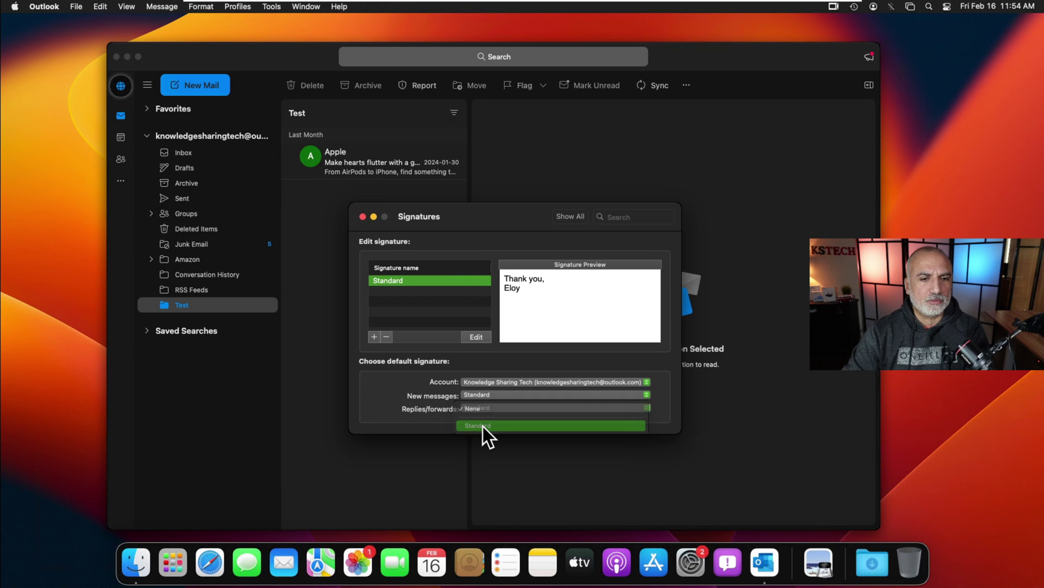
- Raise the Undo Send delay to 20 seconds in Composing settings, then close them
click(363, 217)
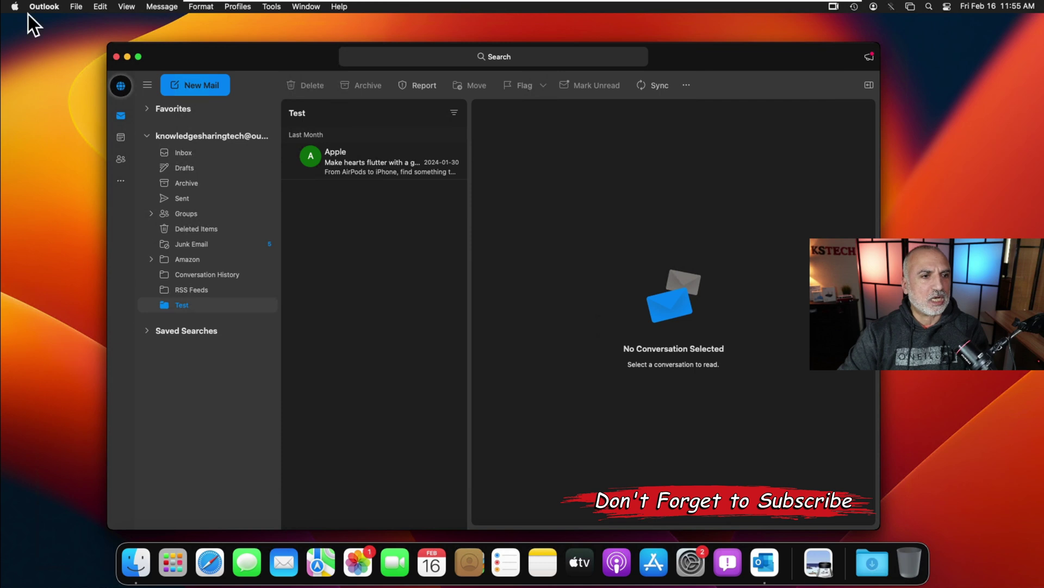
click(45, 7)
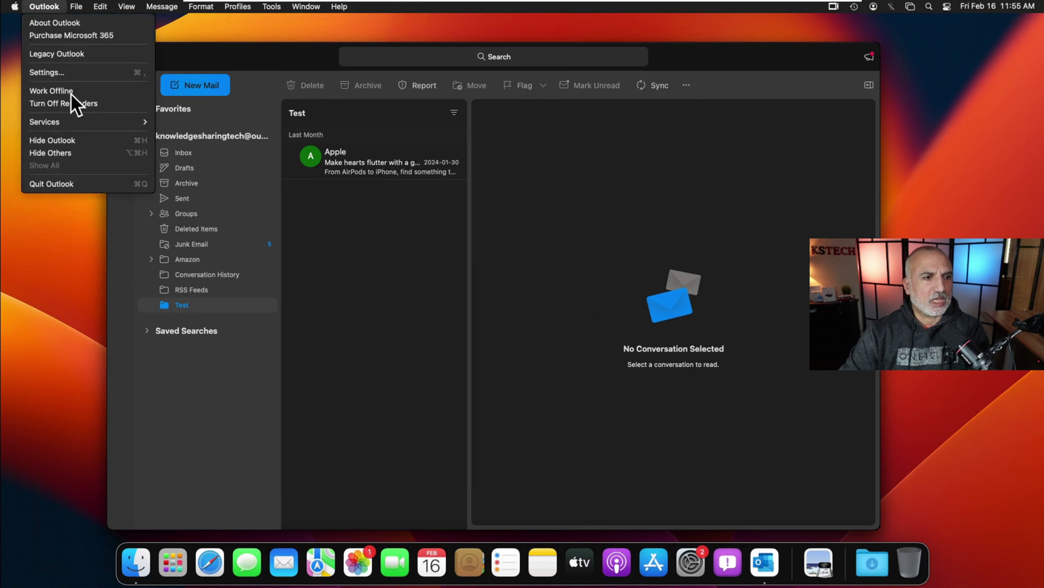
click(57, 73)
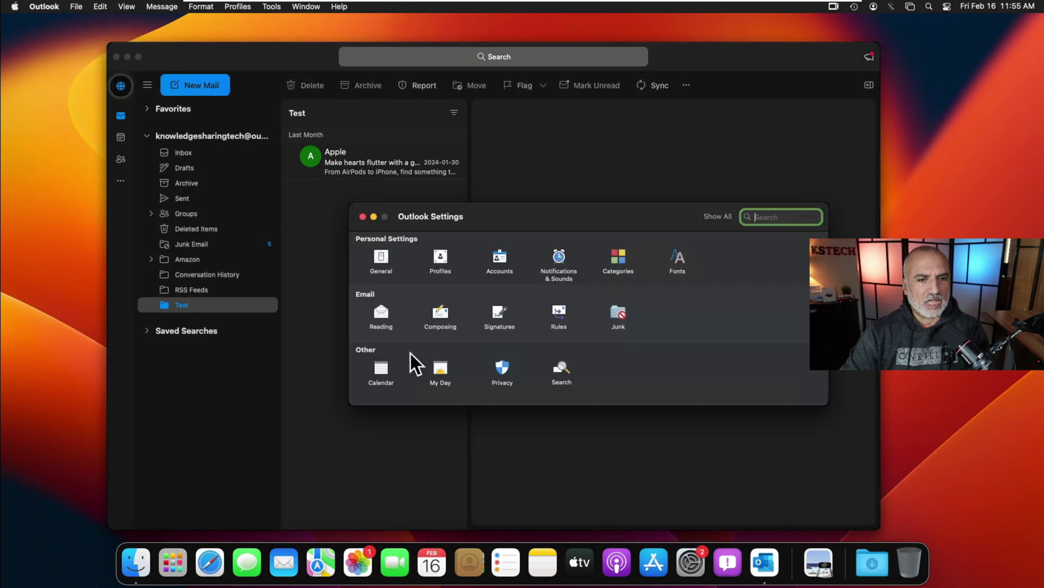
click(438, 315)
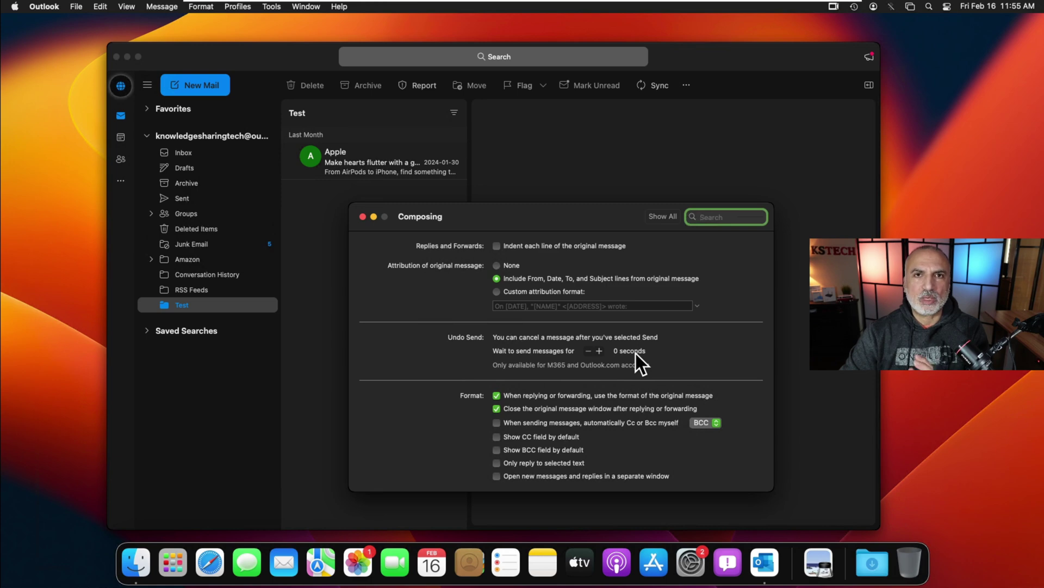
click(599, 351)
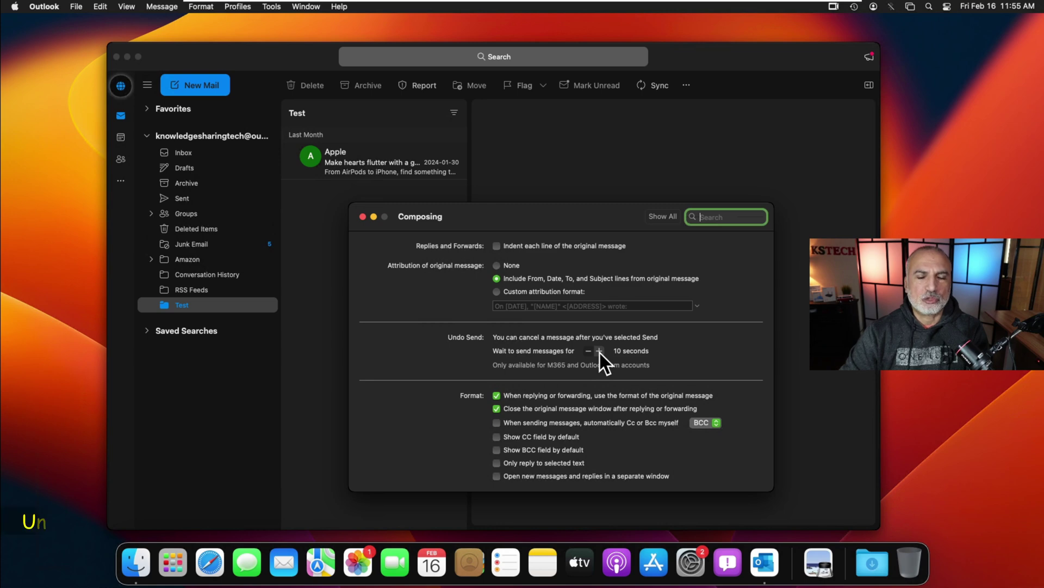
click(600, 350)
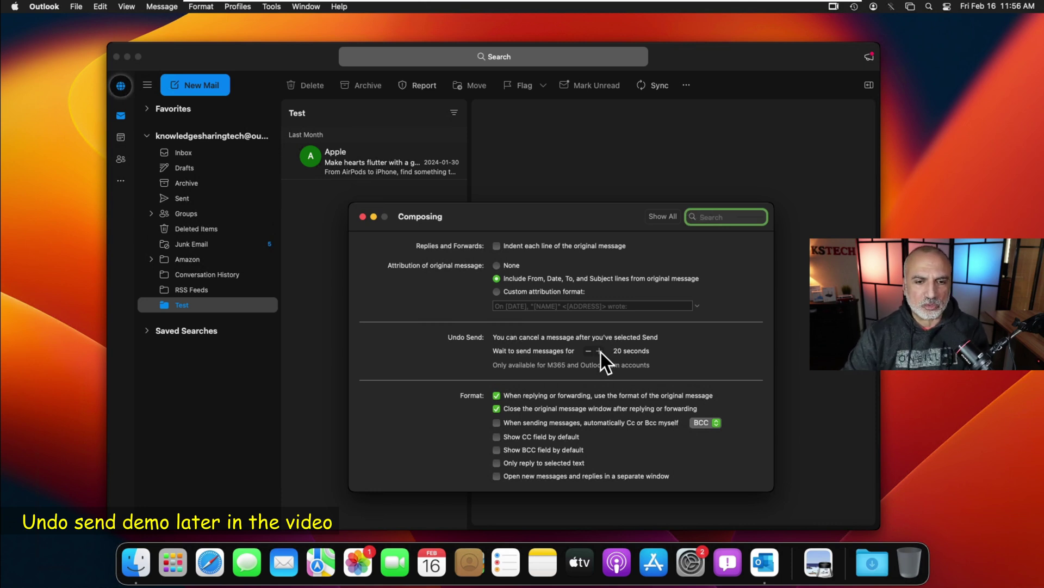
click(362, 217)
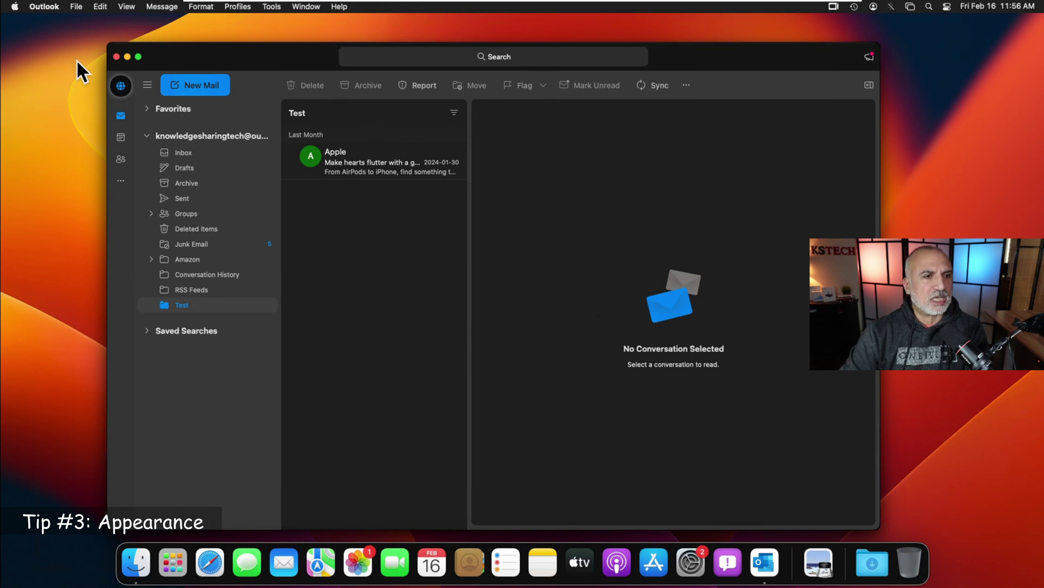
- Try Light and Dark appearances, then set Appearance to System and close General settings
click(44, 6)
click(60, 78)
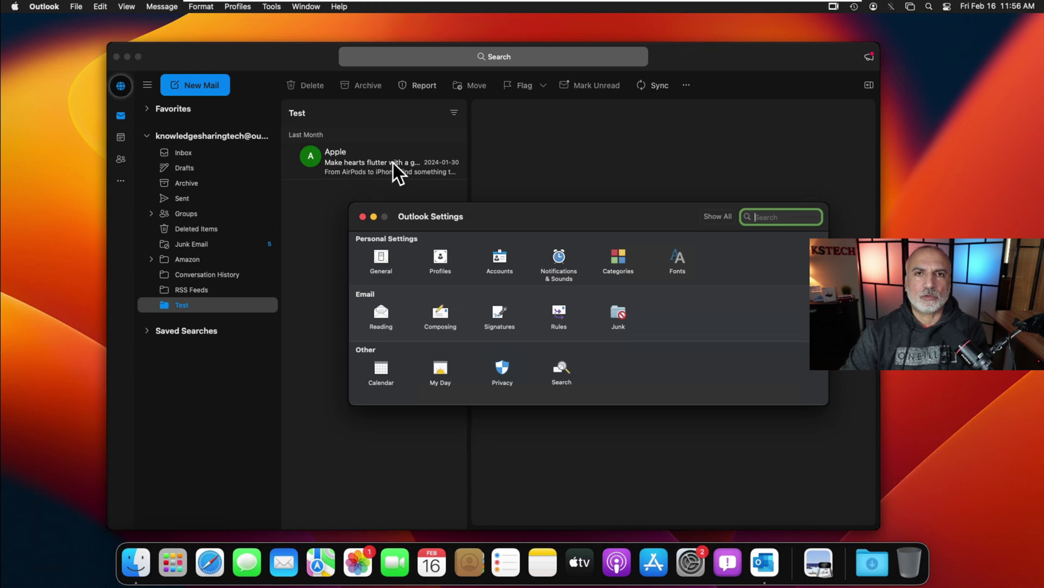
click(381, 257)
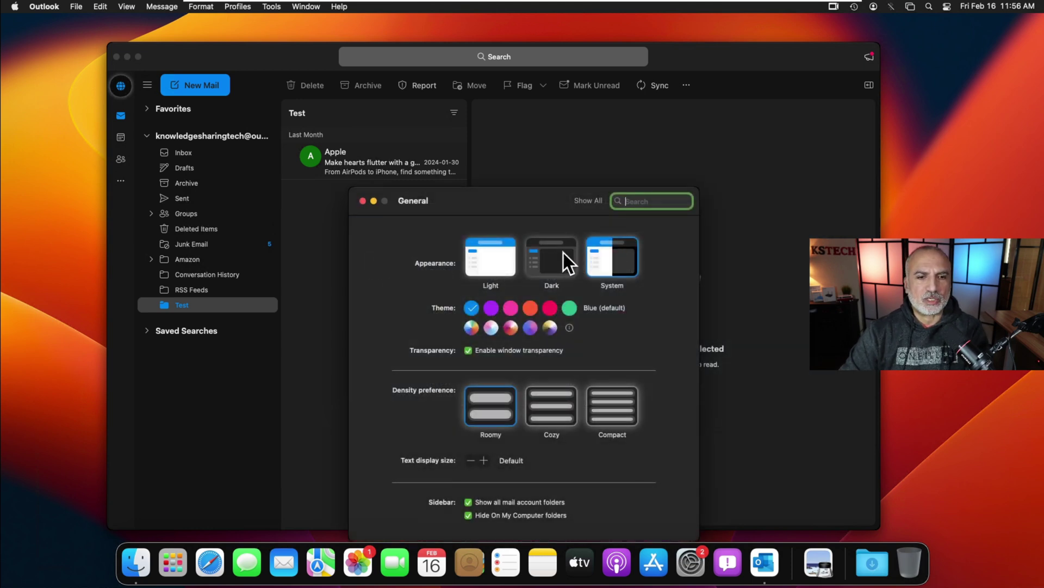
click(492, 259)
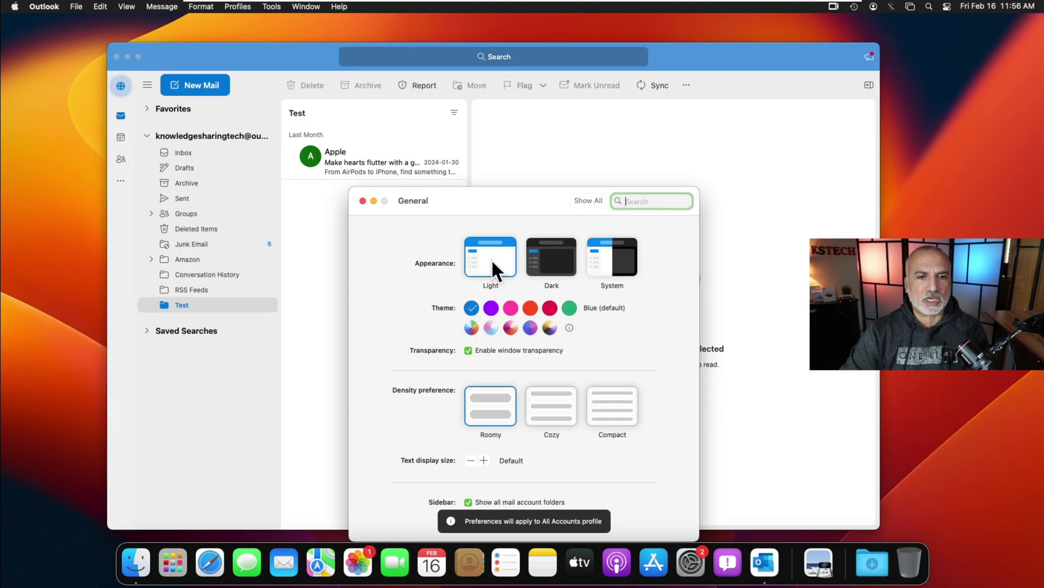
click(555, 261)
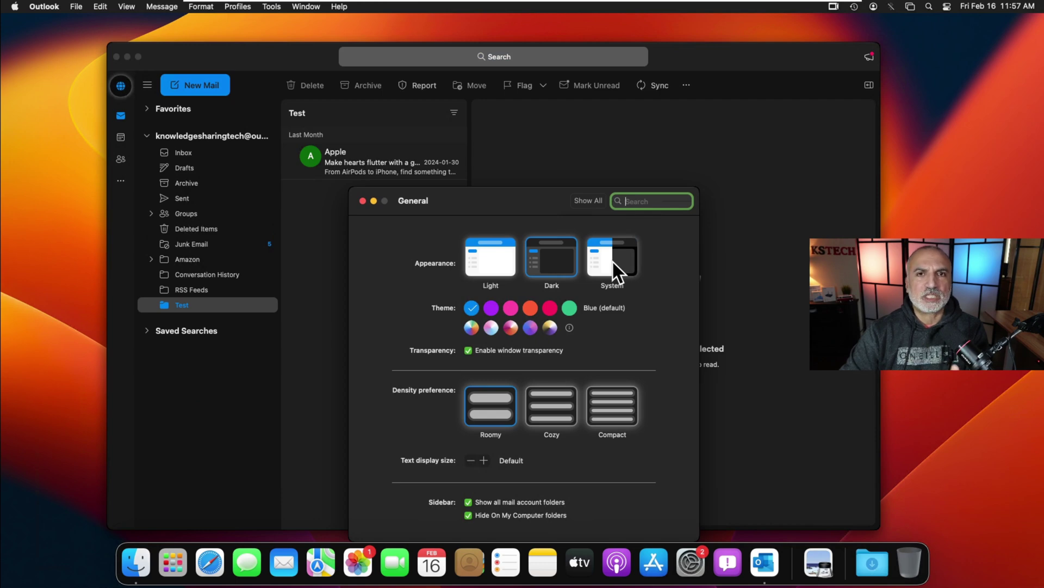
click(613, 262)
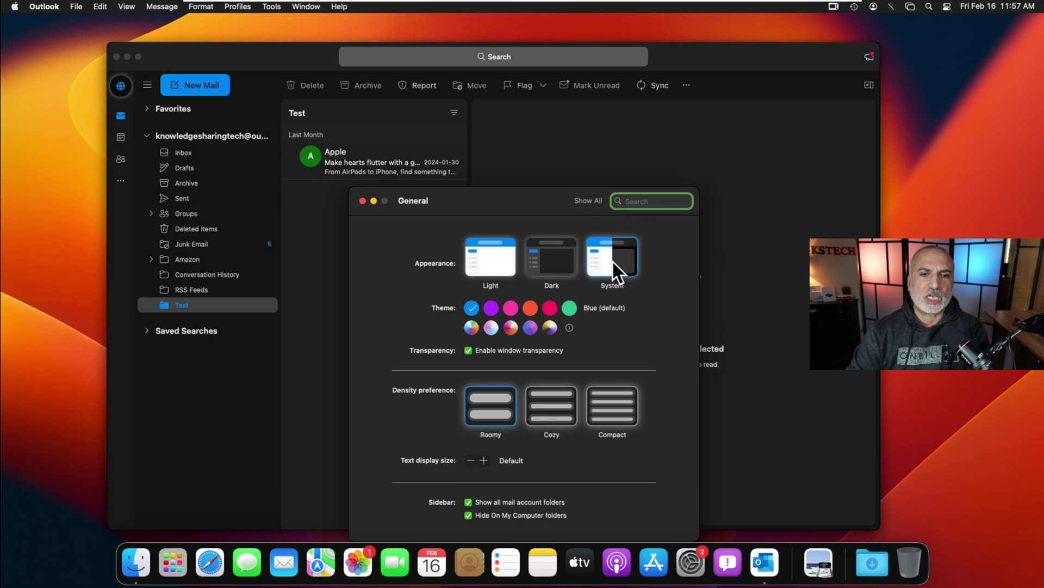
click(364, 202)
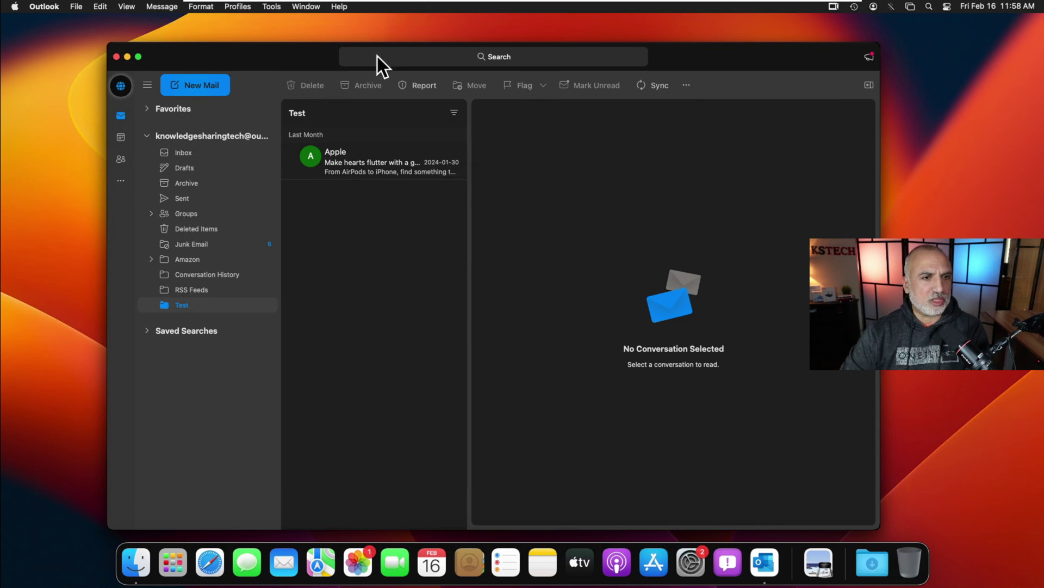
- Uncheck Show as Conversations and Turn on Focused Inbox in the View menu
click(131, 7)
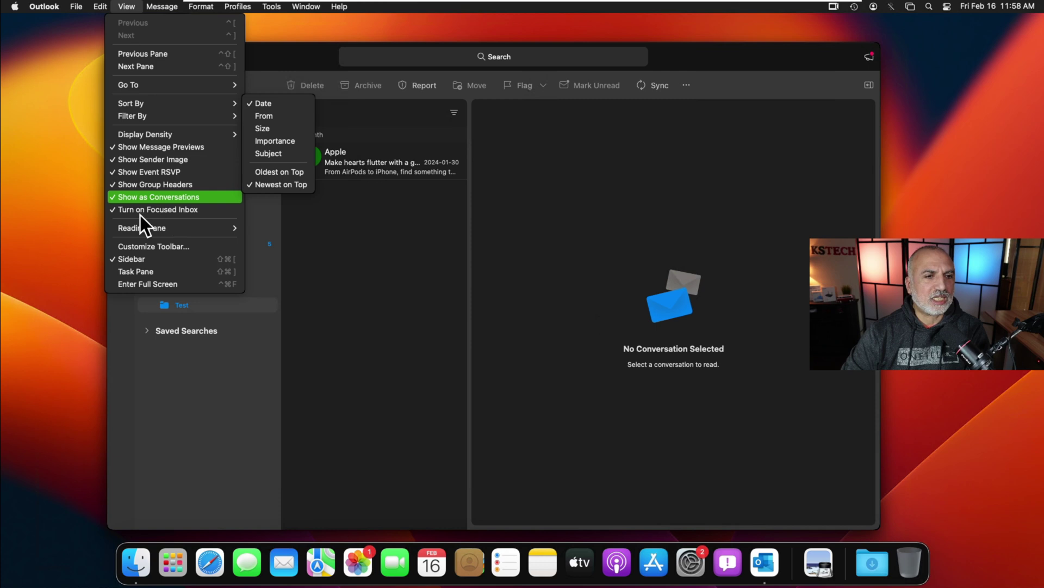
mouse_move(132, 219)
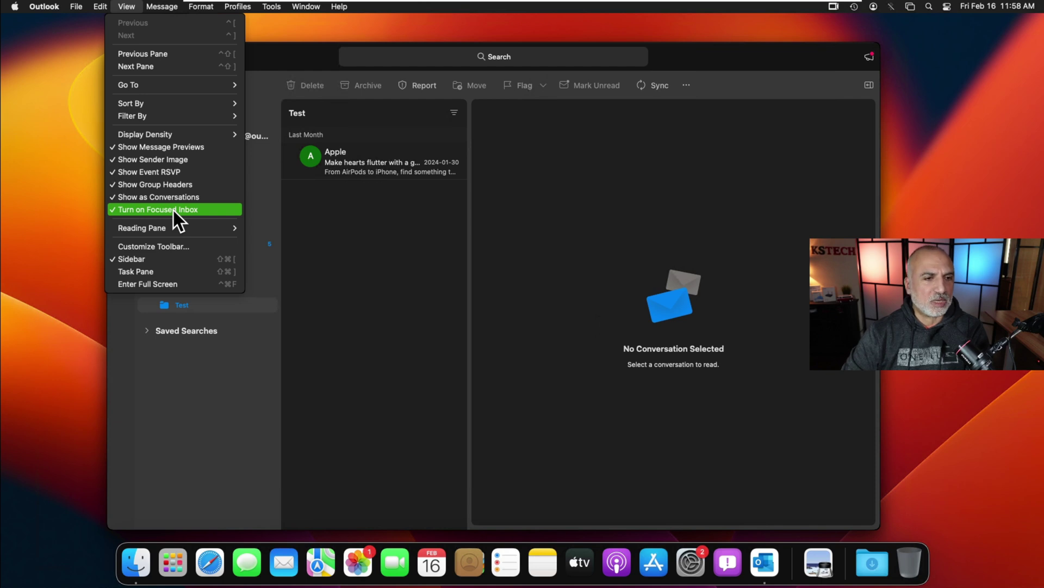
click(132, 197)
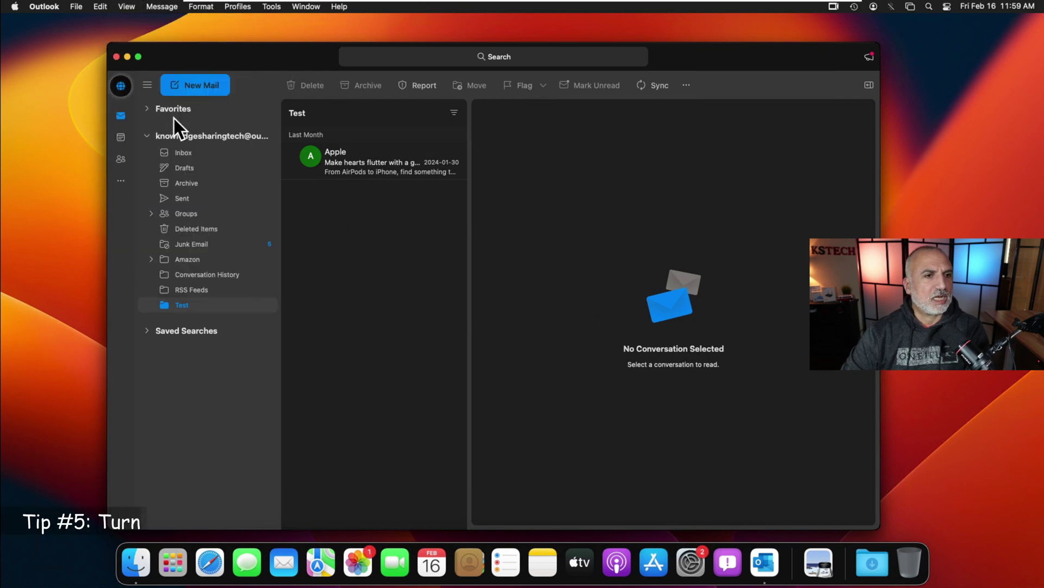
click(128, 8)
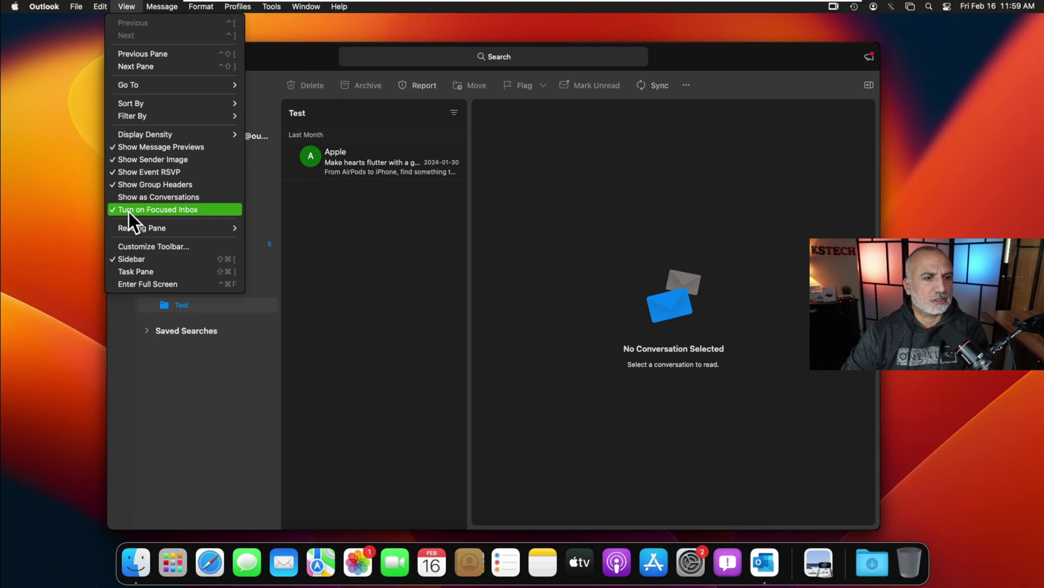
click(129, 211)
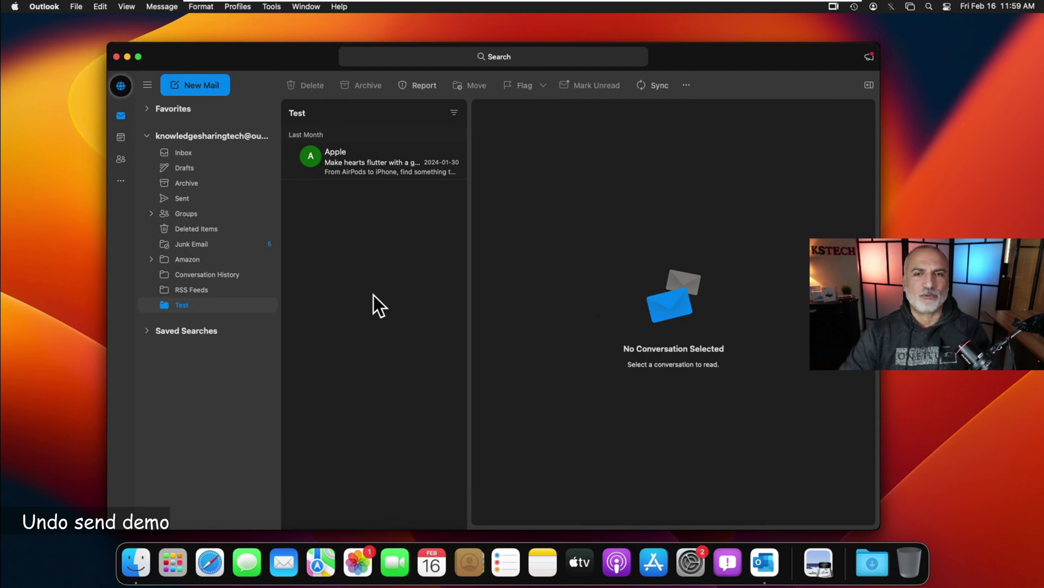
- Start a new email, paste the recipient's address and enter the subject 'Hi'
click(195, 85)
click(564, 139)
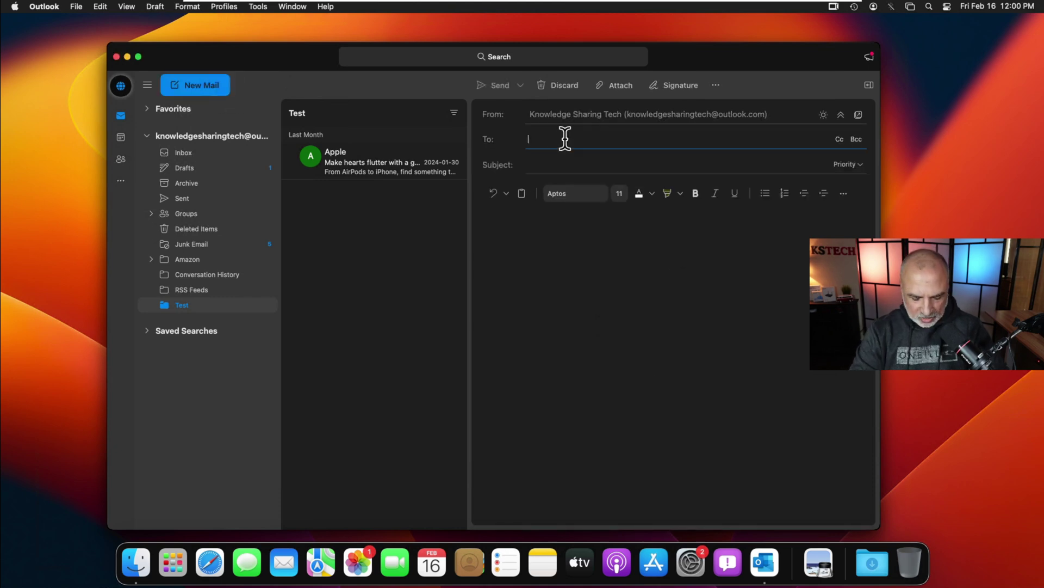
key(super+v)
key(Tab)
text(Hi)
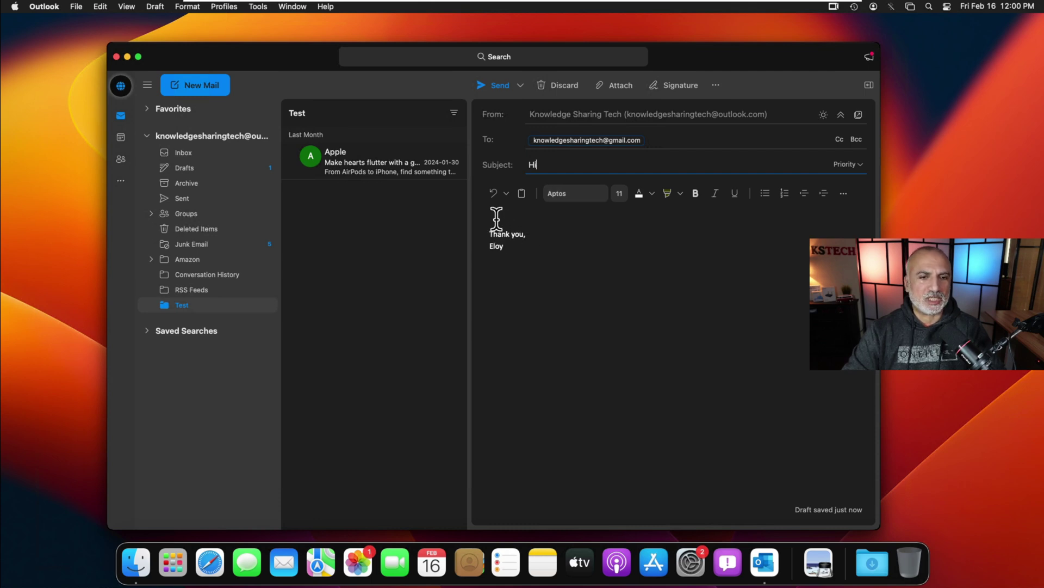
- Type a greeting line with the sender's name above the signature and pop the draft out
click(550, 222)
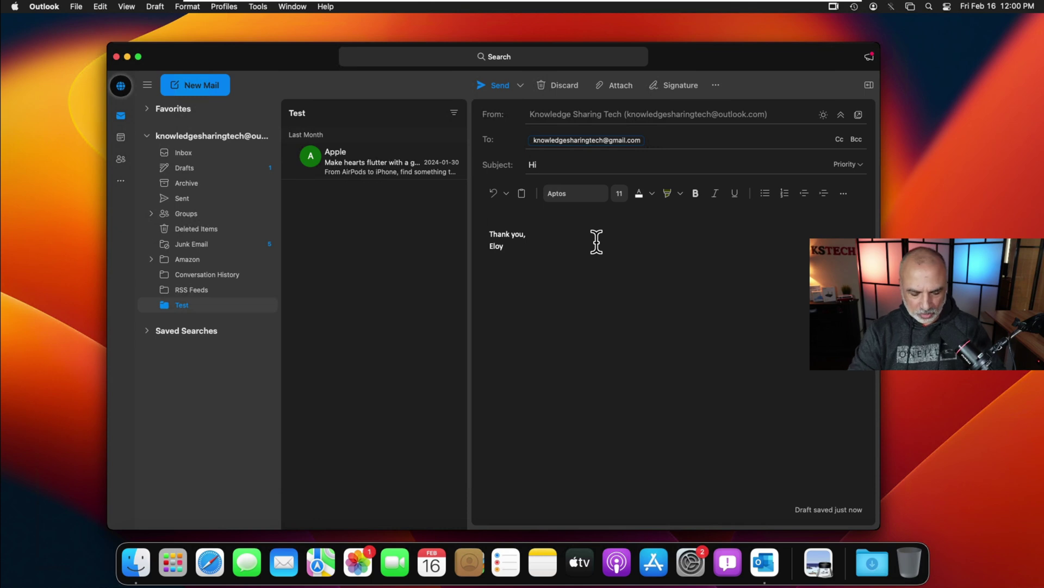
click(497, 223)
text(Hi this is eloy.)
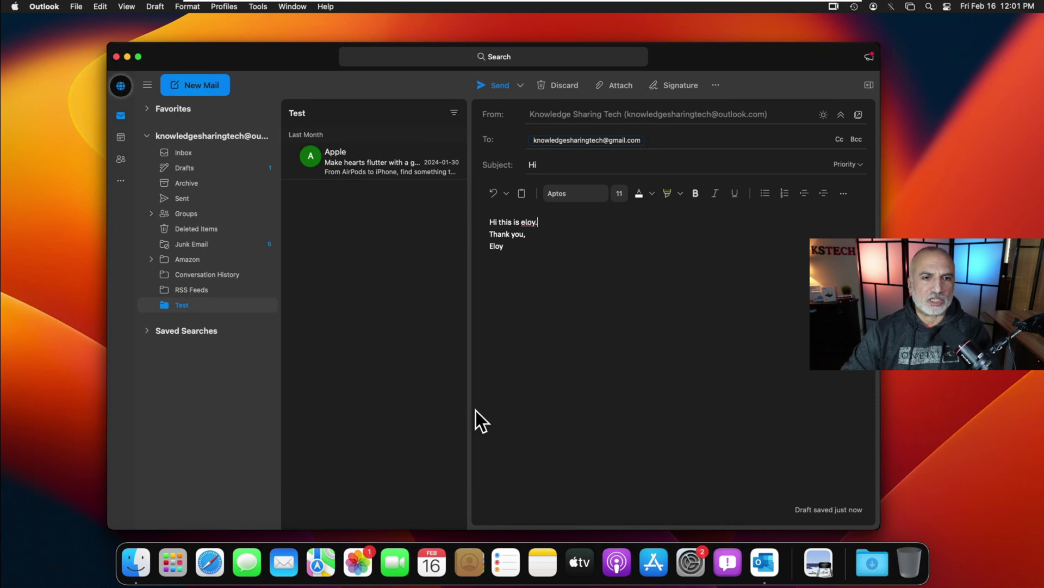
click(499, 87)
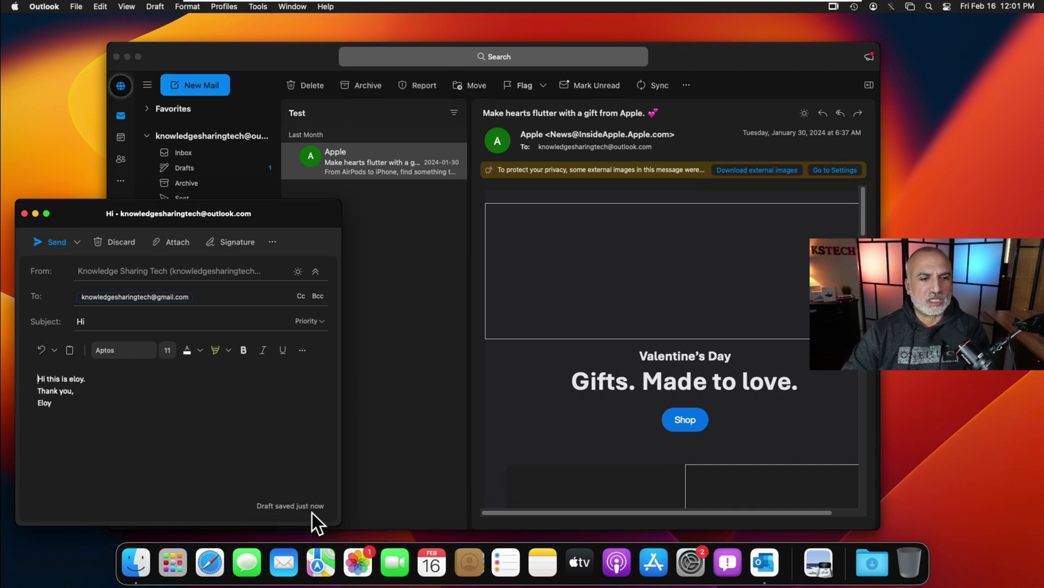
- Close the 'Hi' draft and view it listed in the Drafts folder
click(24, 214)
click(185, 167)
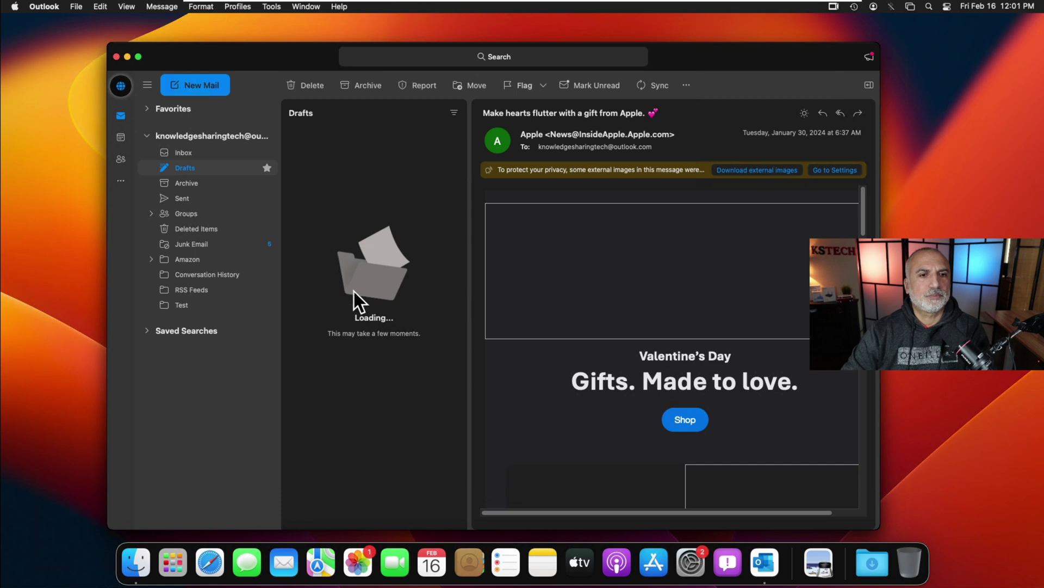
mouse_move(371, 162)
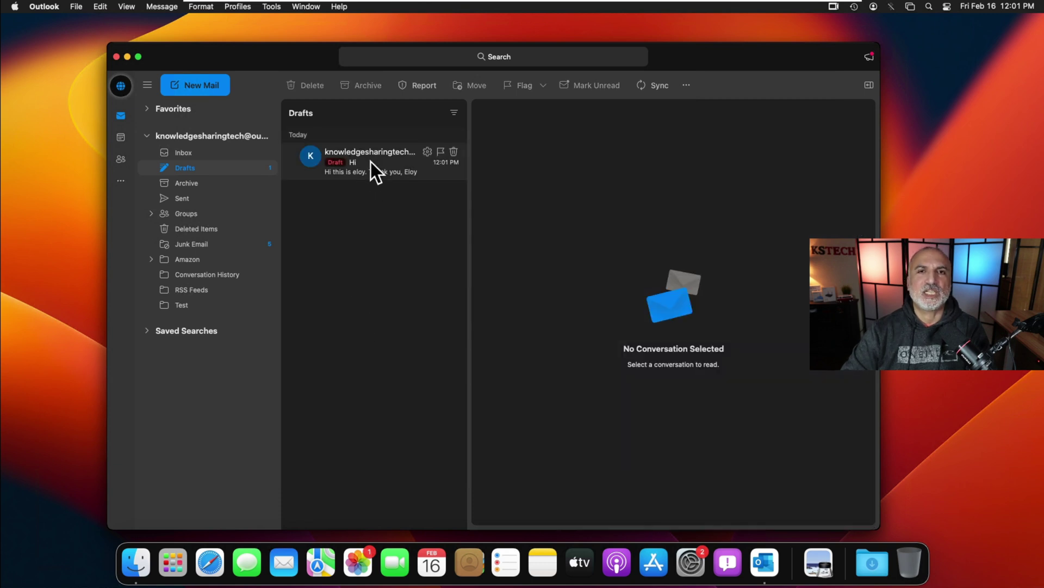